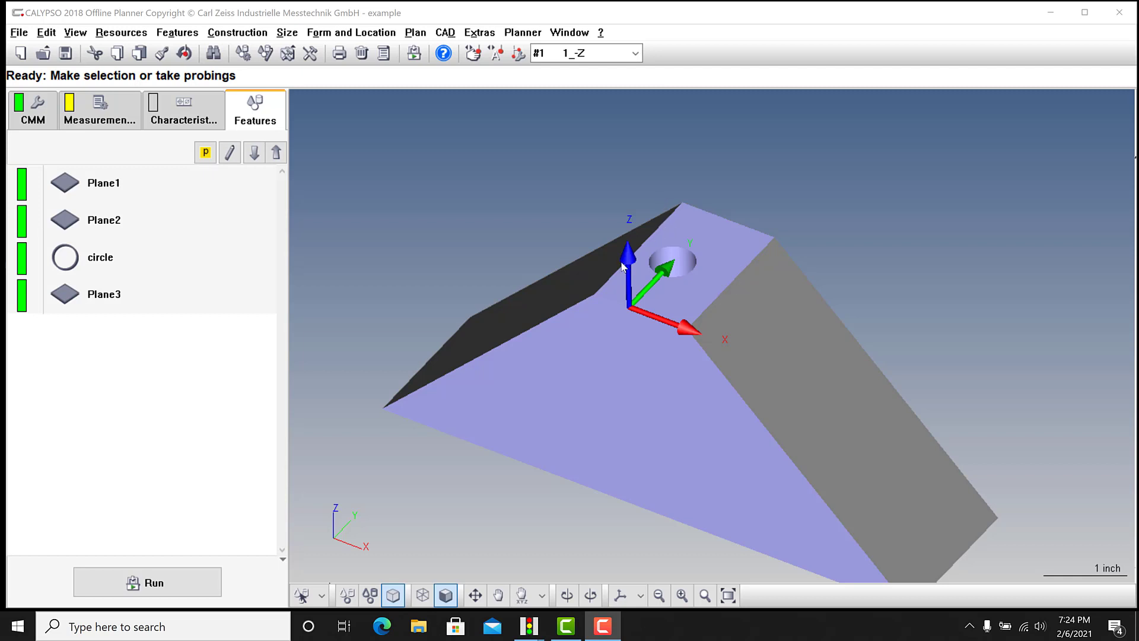
Add a new Intersection construction feature and open its definition.
mouse_move(668, 371)
left_mouse_down()
mouse_move(671, 353)
mouse_move(674, 375)
left_mouse_up()
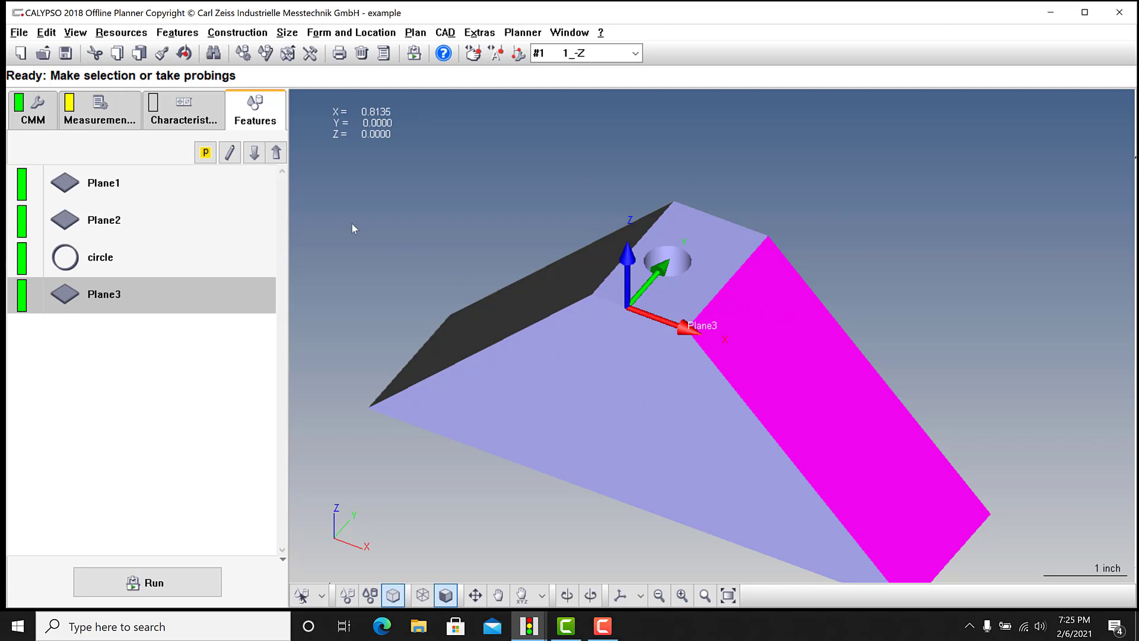
left_click(237, 32)
left_click(244, 74)
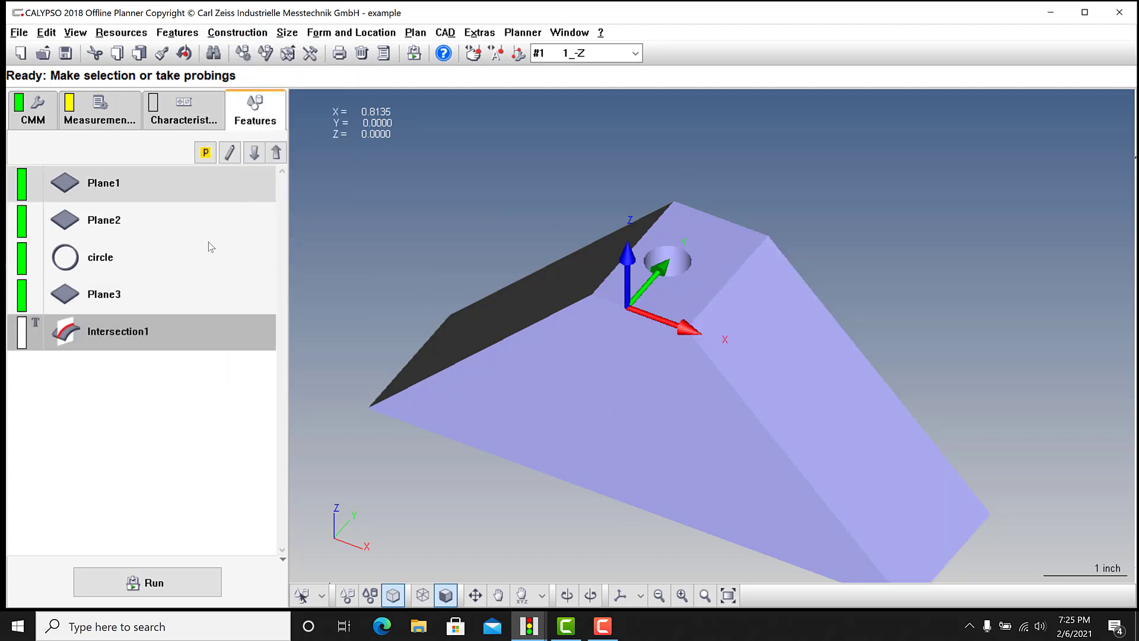
double_click(105, 335)
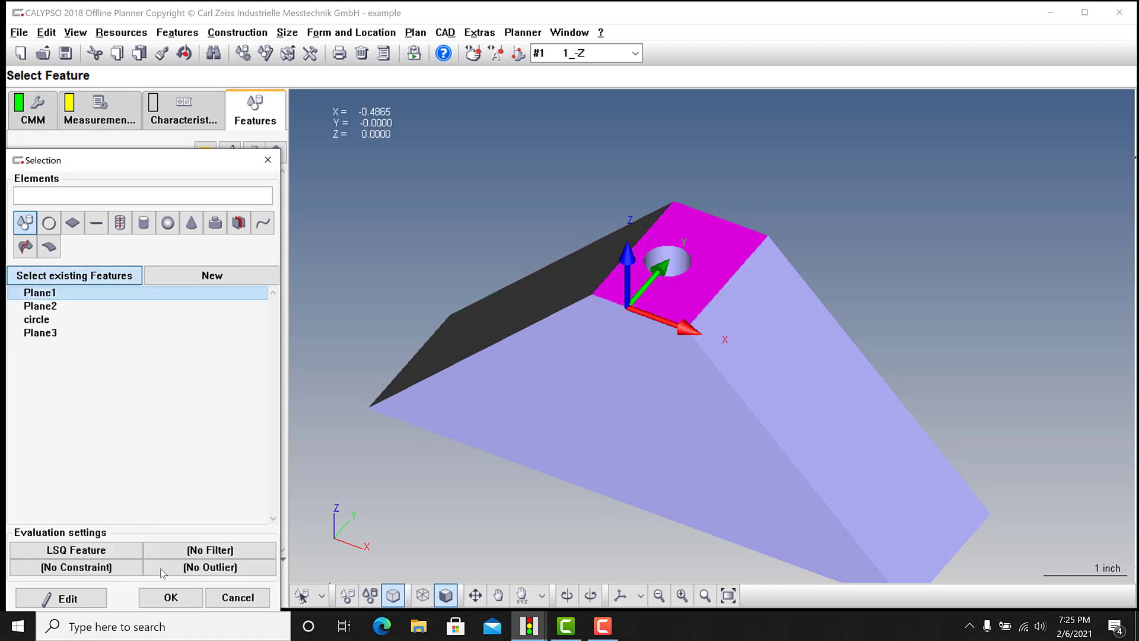
Intersect Plane1 with Plane3 and name the result x+.
left_click(165, 590)
left_click(49, 309)
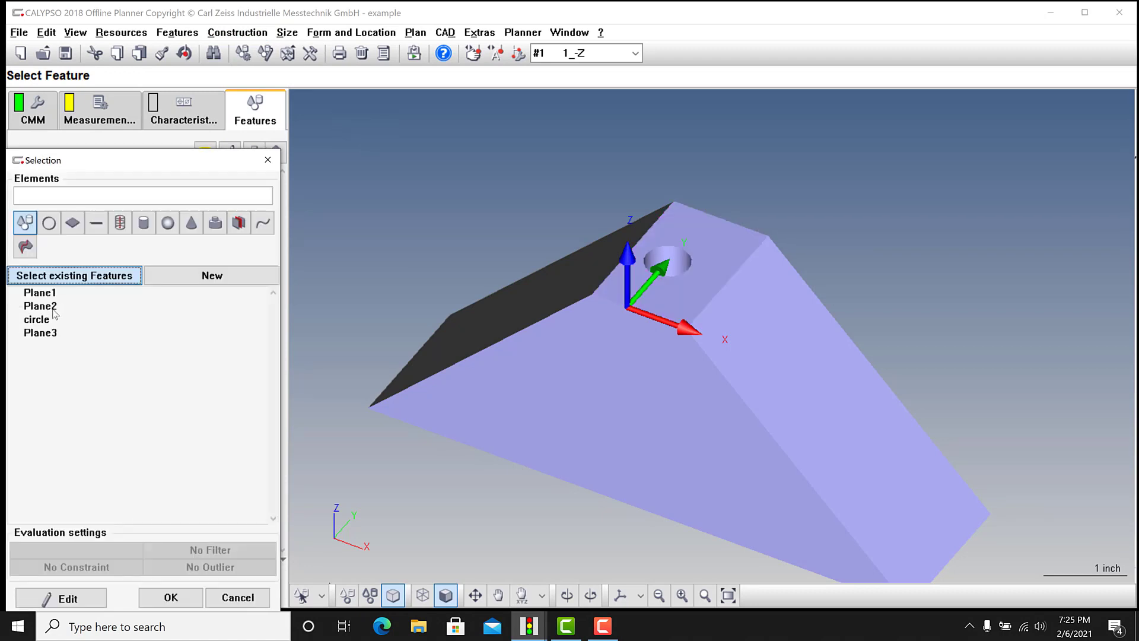
left_click(51, 307)
left_click(799, 164)
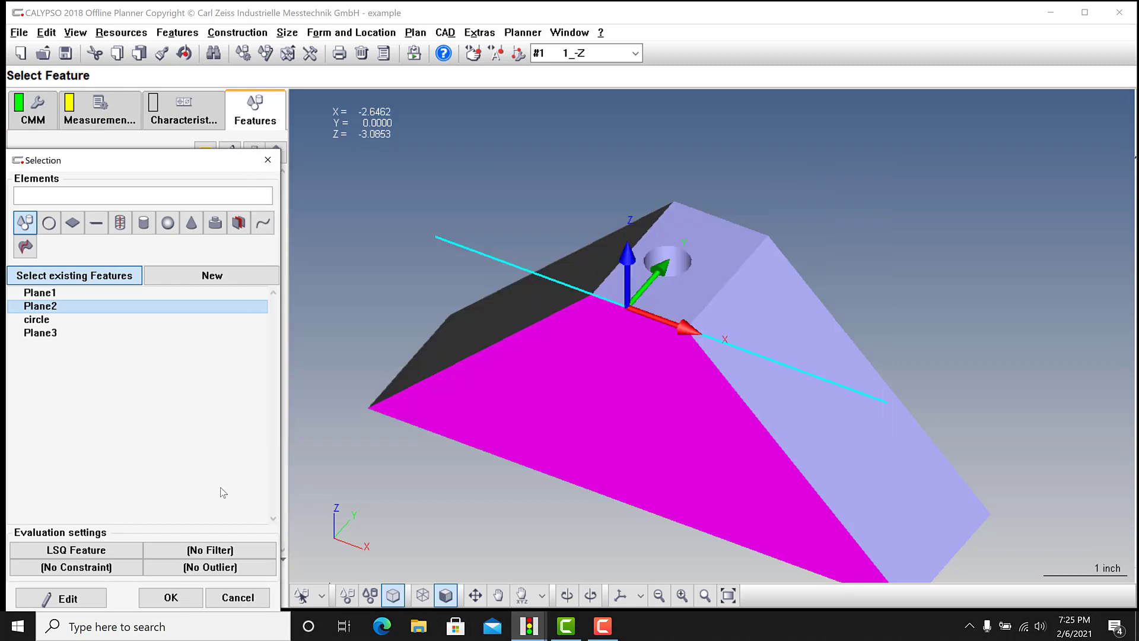
left_click(46, 336)
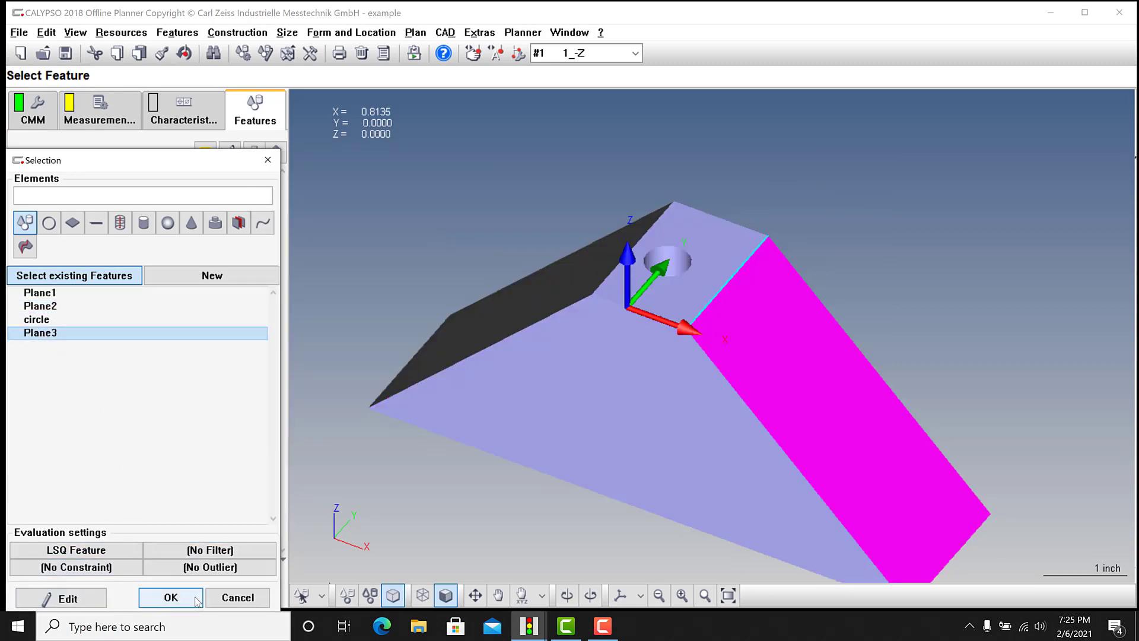
left_click(171, 598)
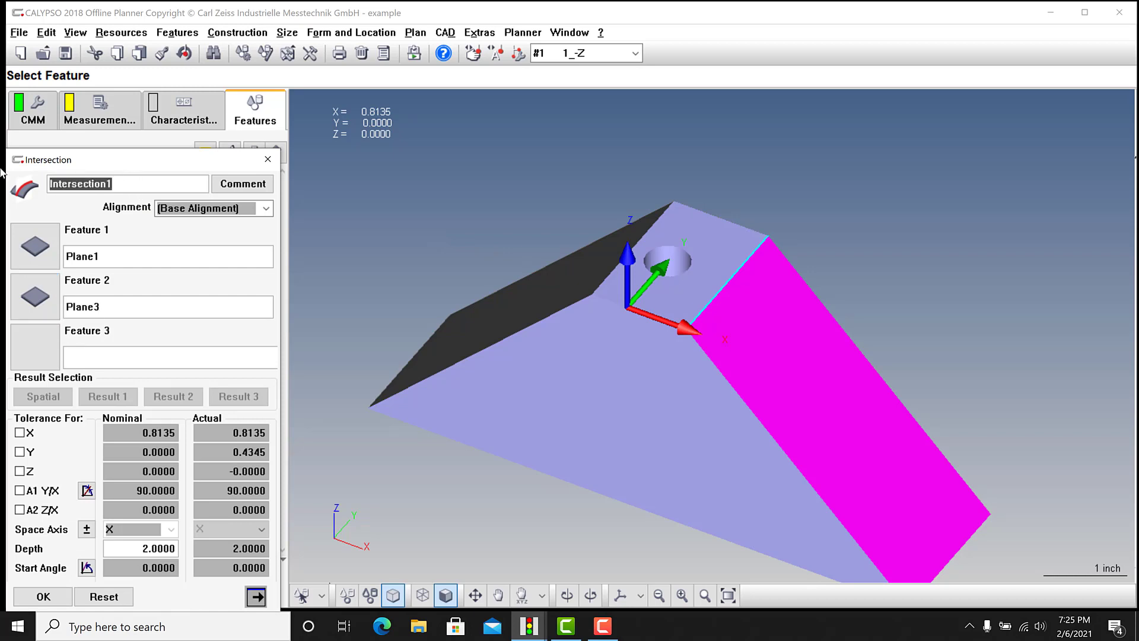
type("x+")
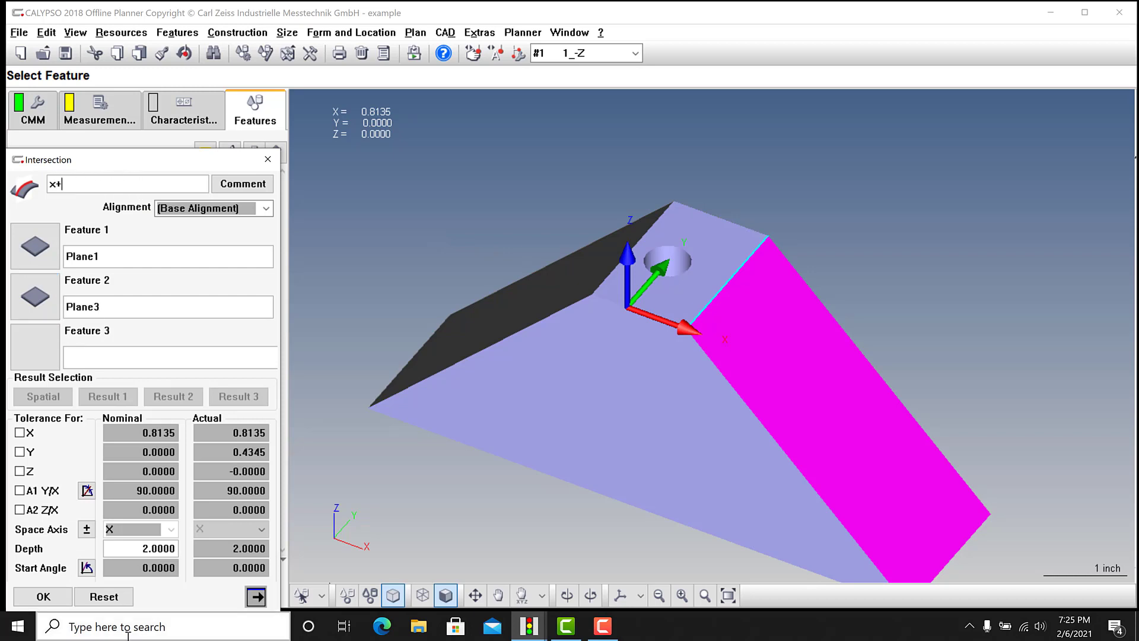
left_click(38, 598)
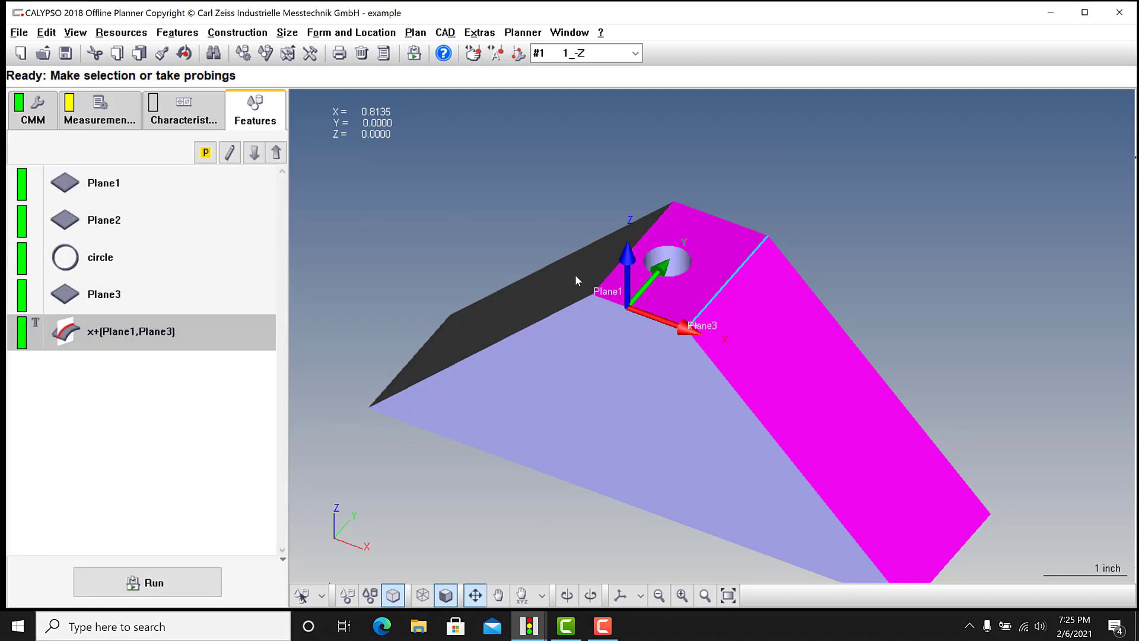
Create Plane4 from the block's long grey side face using CAD geometry selection.
left_click_drag(577, 284, 505, 301)
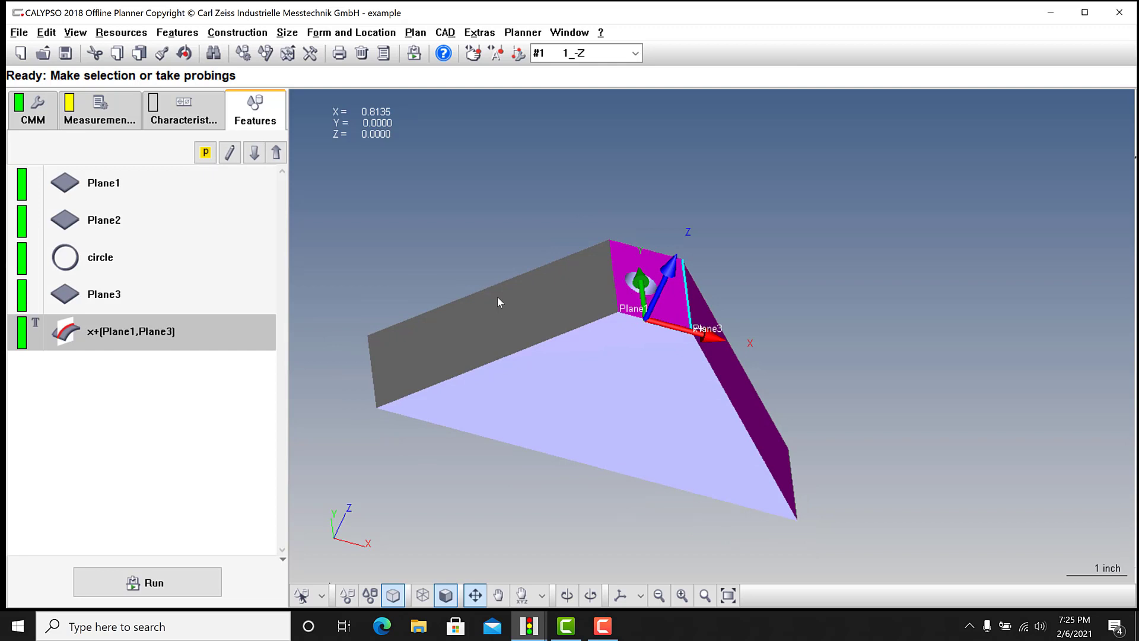
left_click(321, 596)
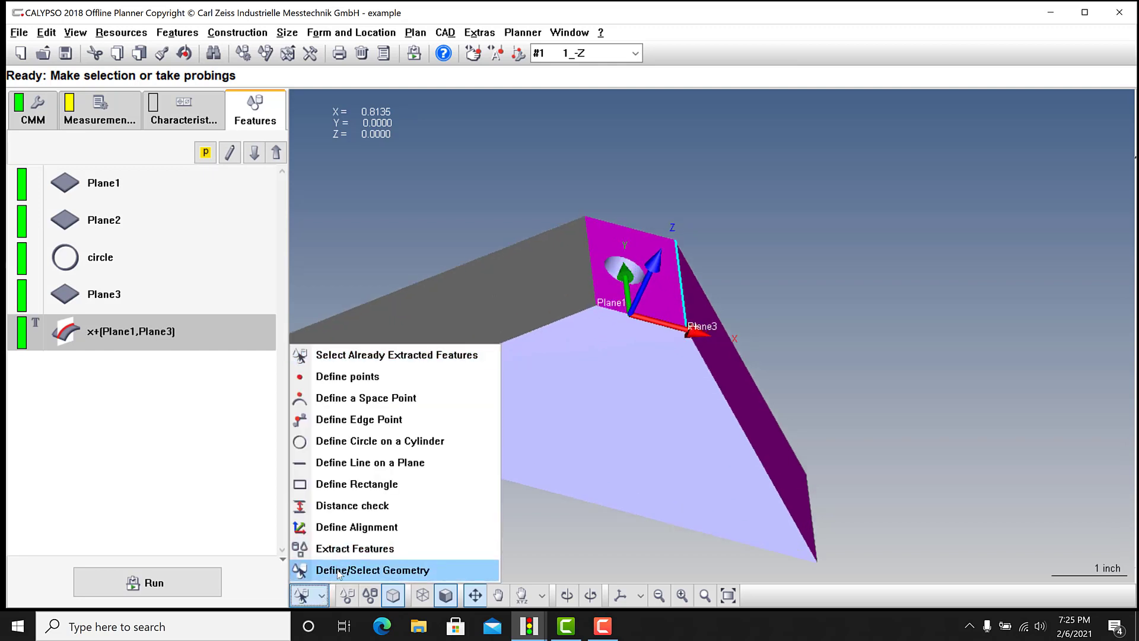
left_click(340, 570)
left_click(502, 315)
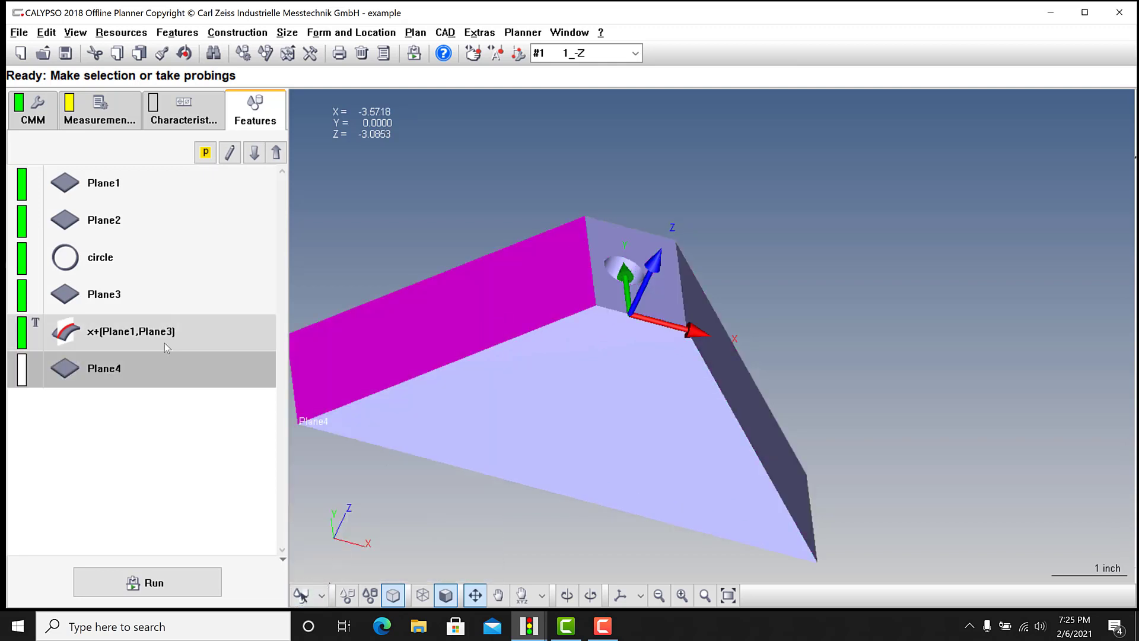
Give Plane4 a probing strategy of four points on the face and confirm it.
double_click(120, 384)
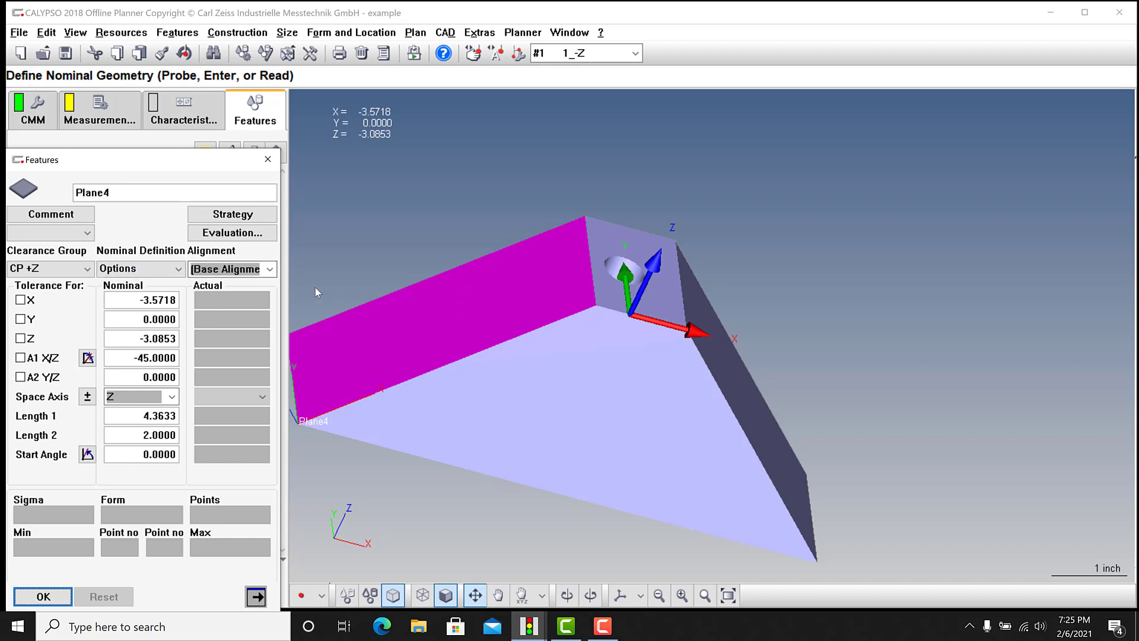
left_click(231, 216)
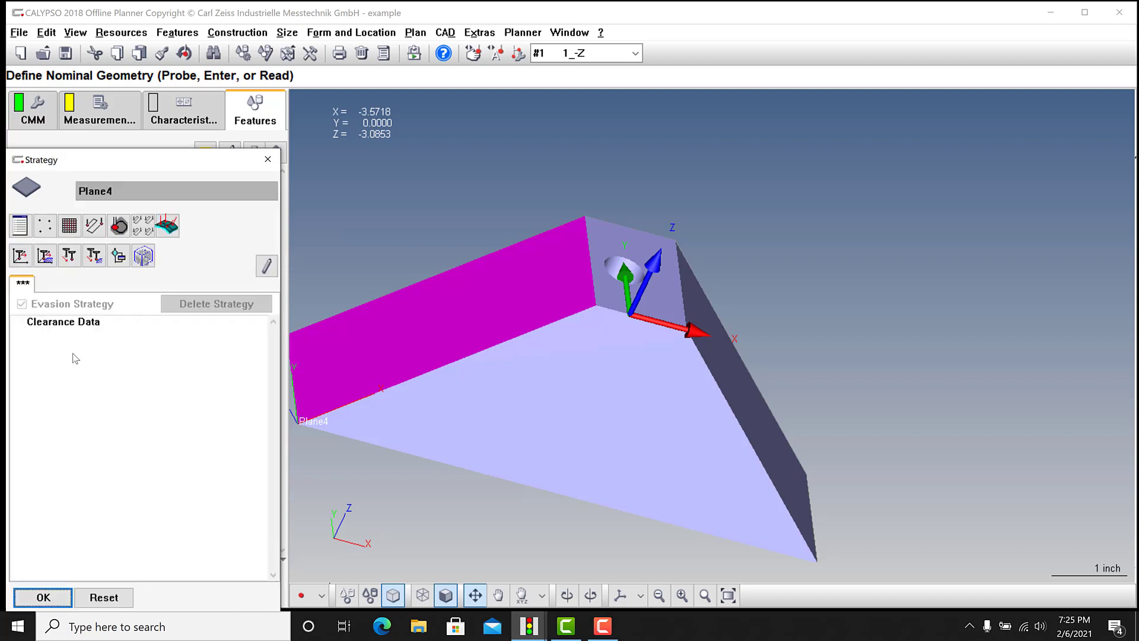
left_click(564, 302)
left_click(387, 363)
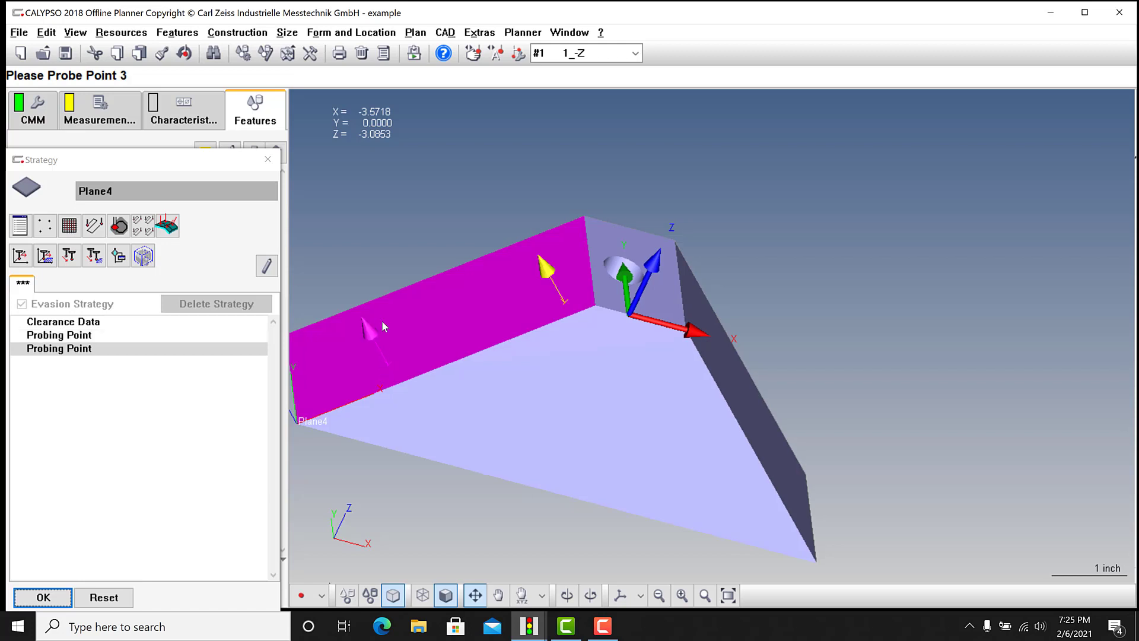
left_click(382, 321)
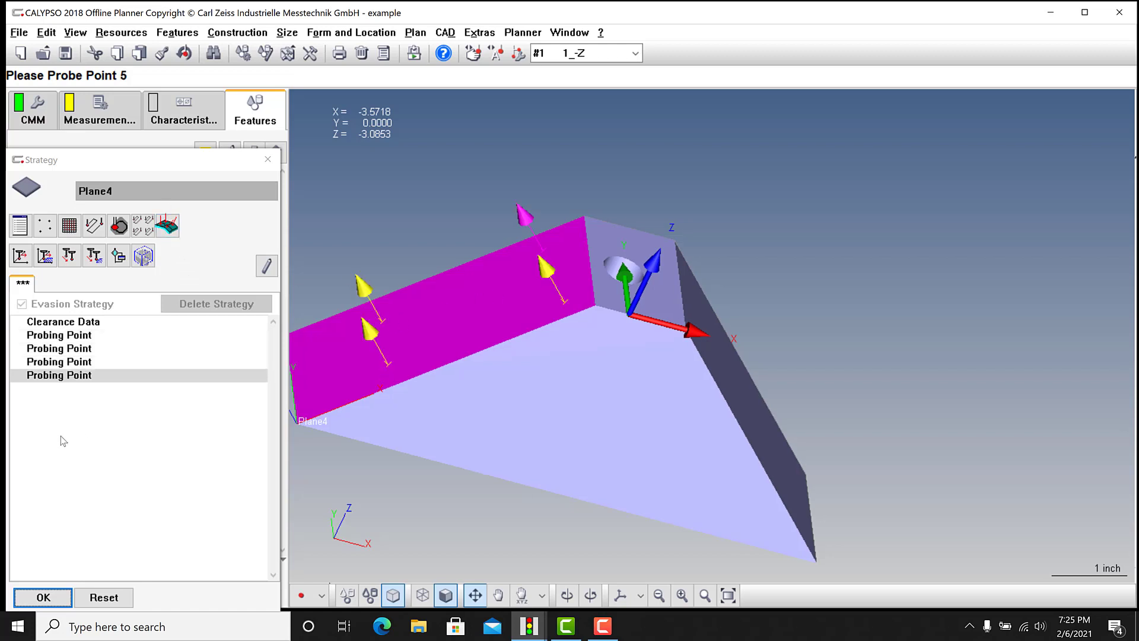
left_click(58, 602)
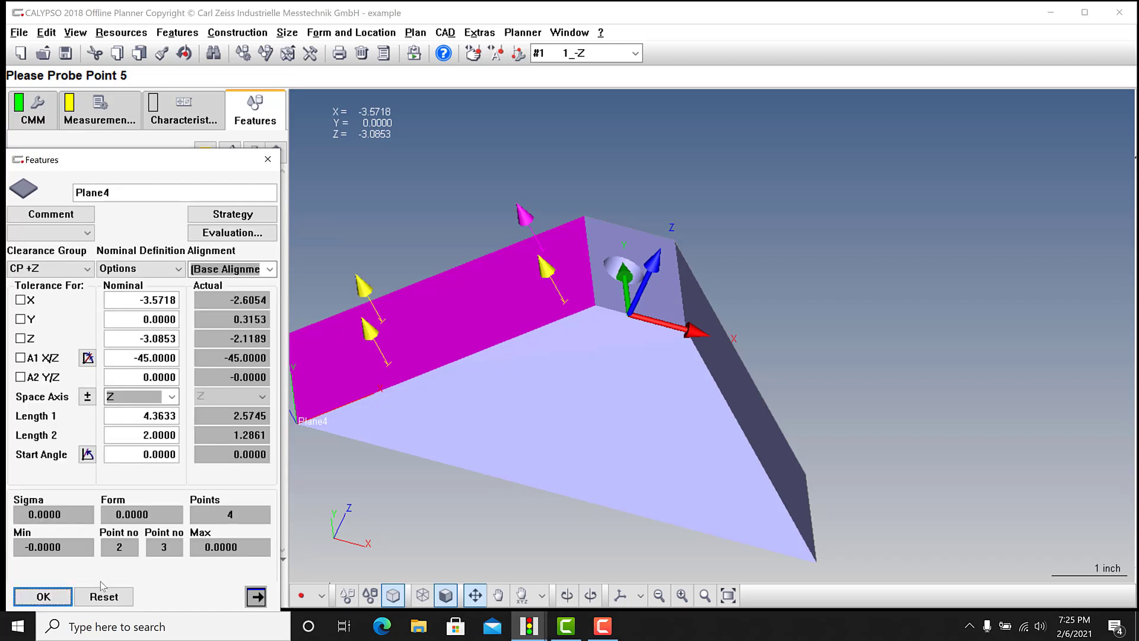
left_click(48, 597)
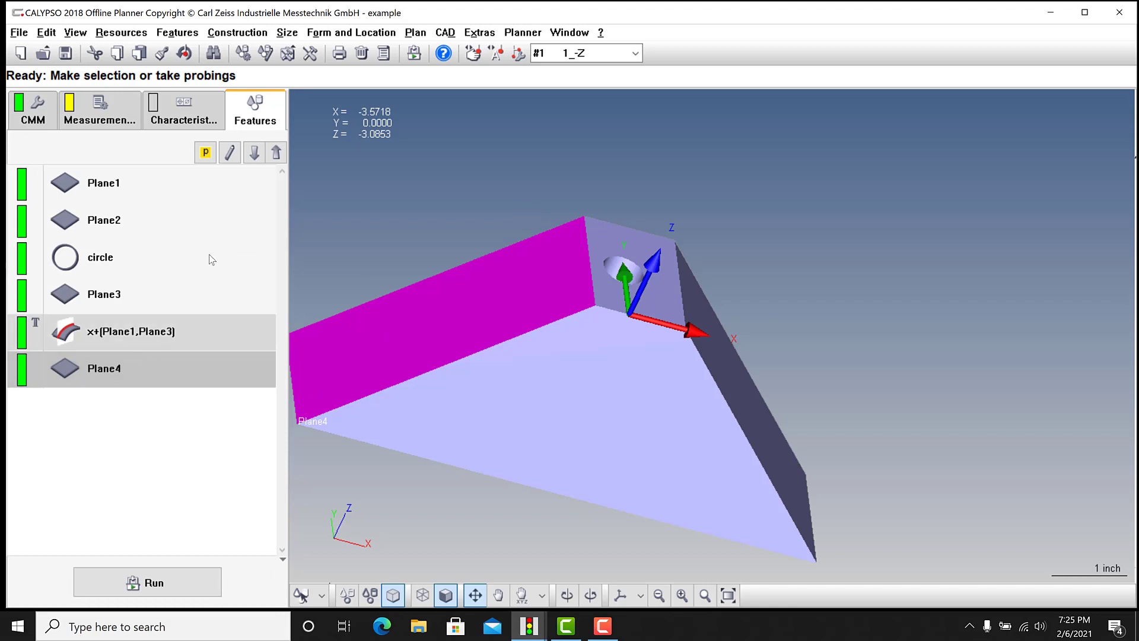
Intersect Plane1 with the Plane4 side face and name the result x-.
left_click(248, 34)
left_click(256, 74)
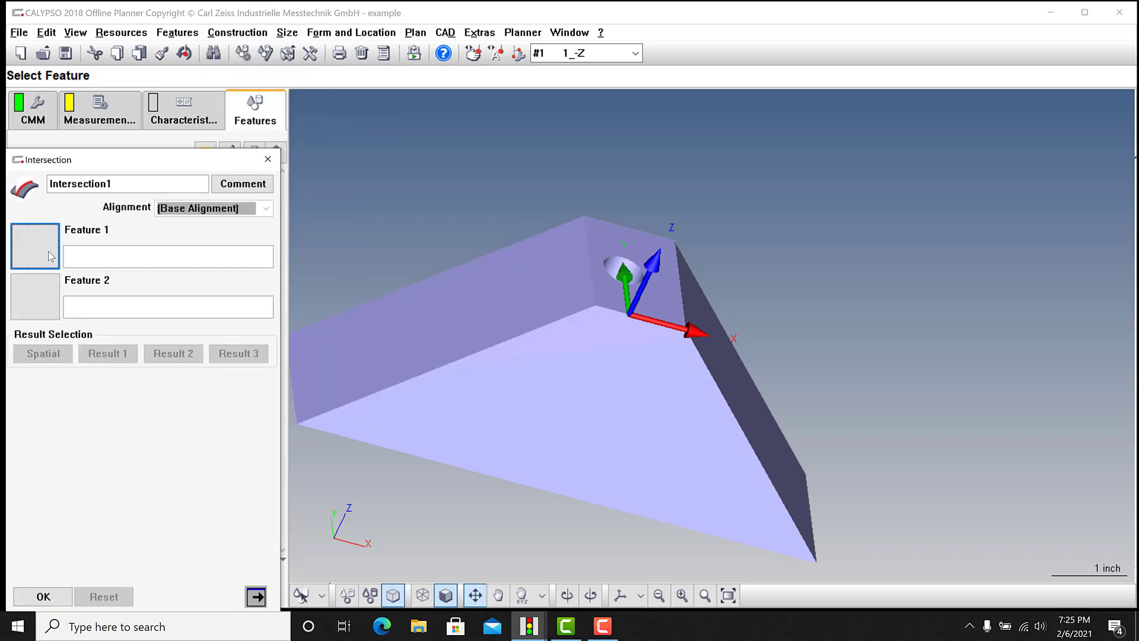
left_click(52, 259)
left_click(60, 293)
left_click(171, 597)
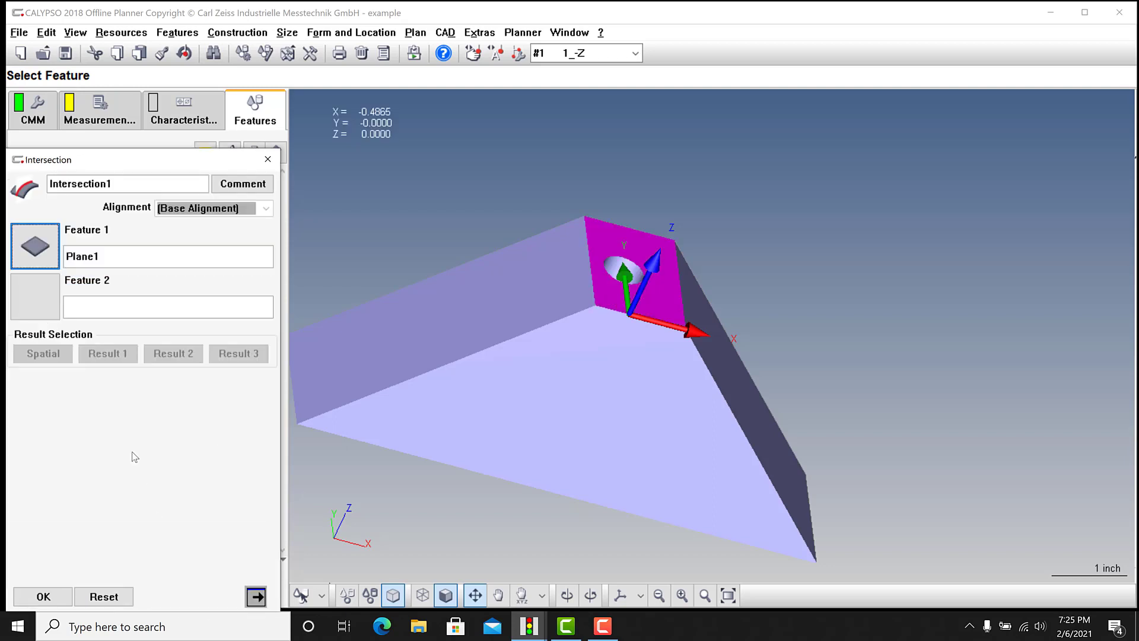
left_click(481, 347)
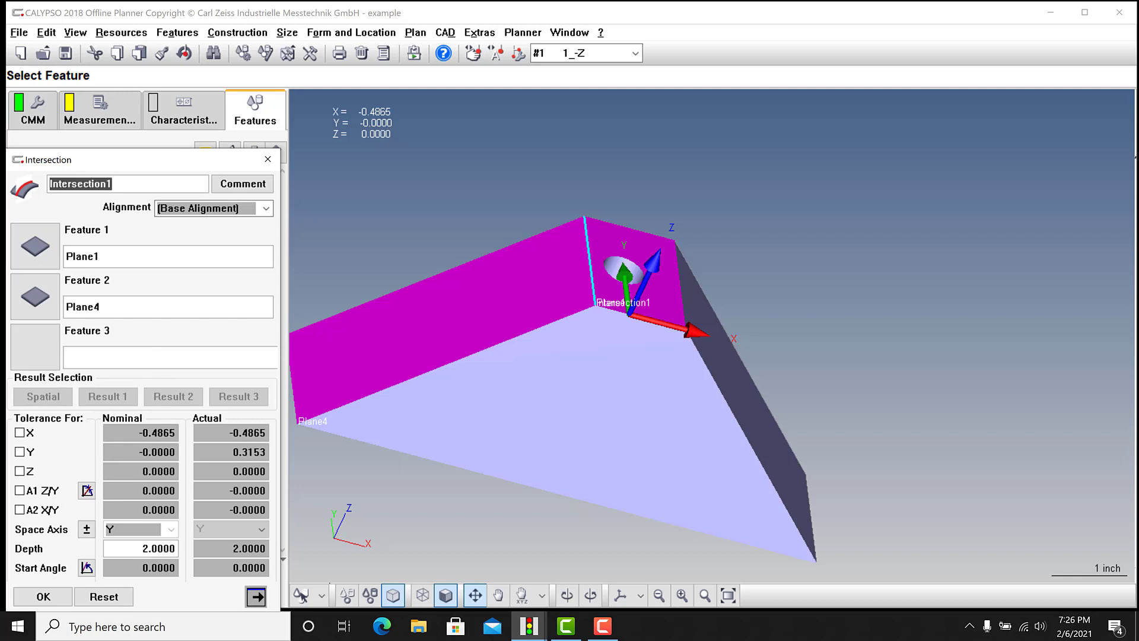
type("x-")
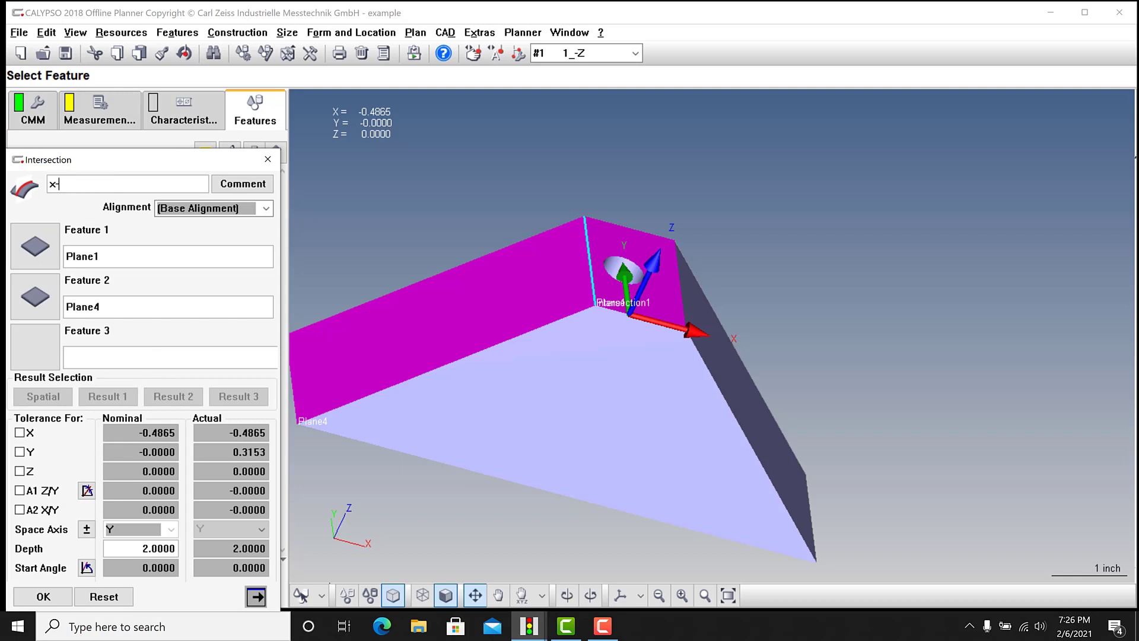
left_click(42, 596)
middle_click_drag(666, 379, 488, 299)
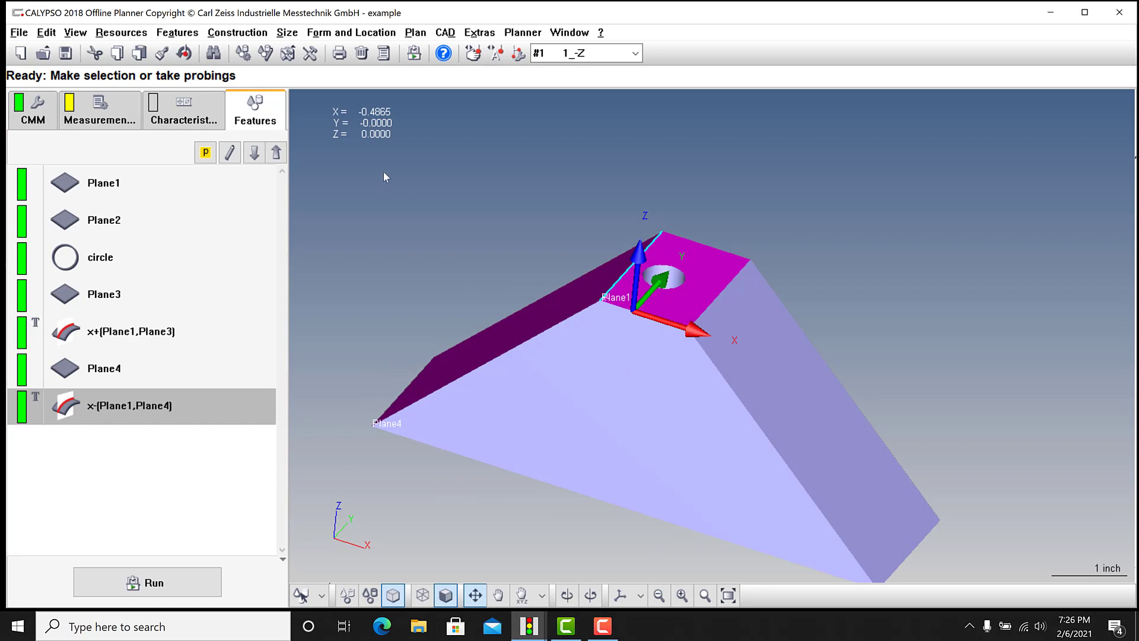
Add a Cartesian distance characteristic measured from x- to x+.
left_click(221, 114)
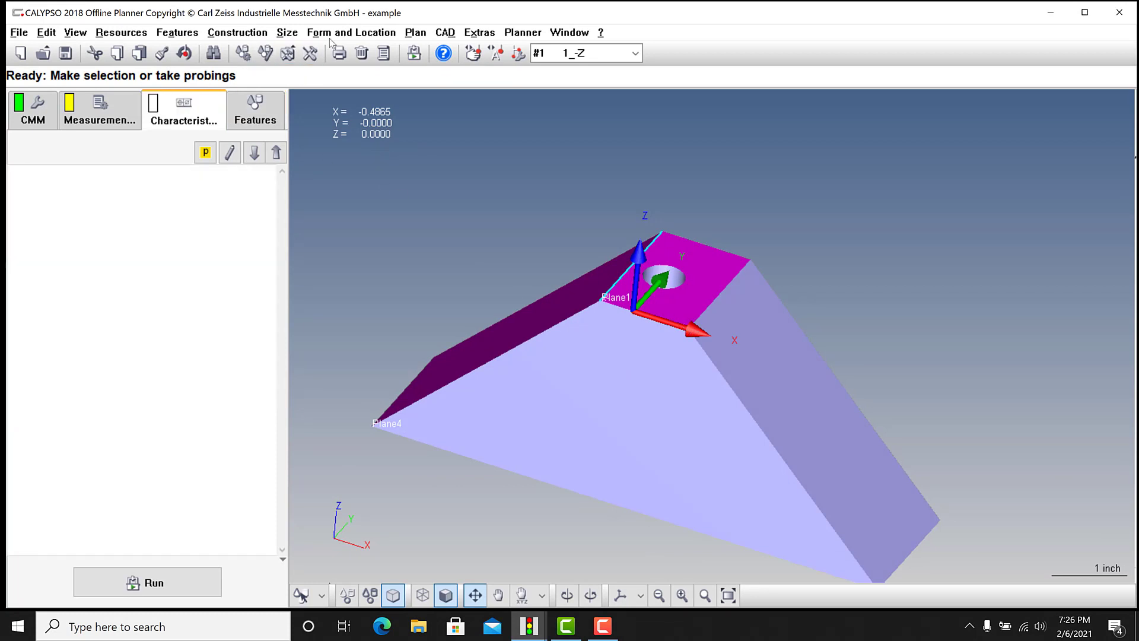
left_click(287, 32)
mouse_move(335, 81)
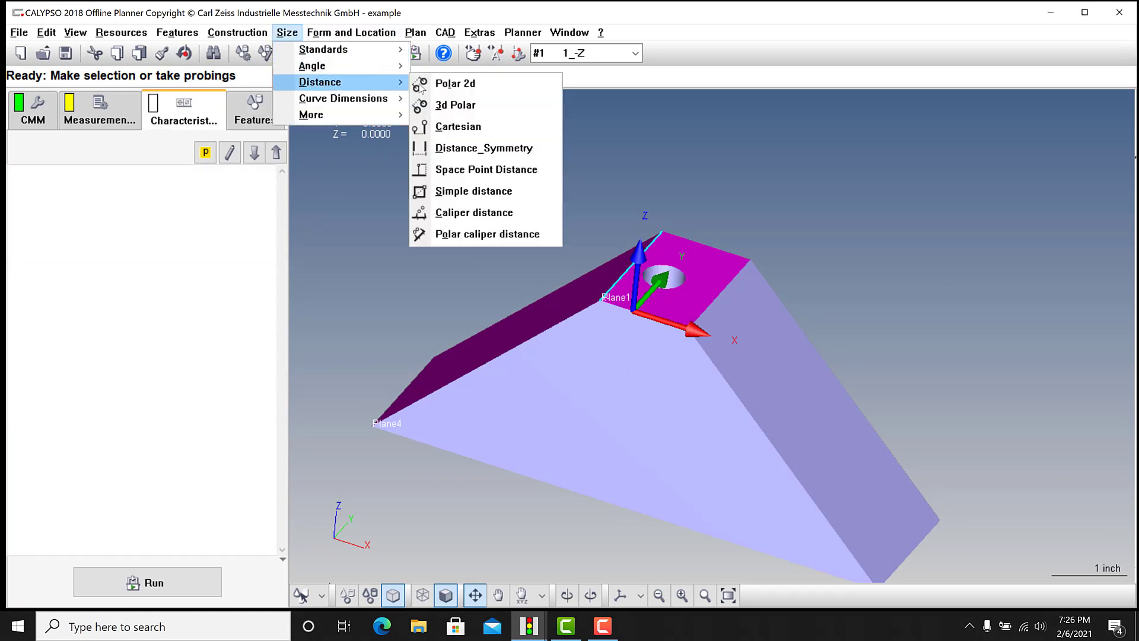
left_click(492, 124)
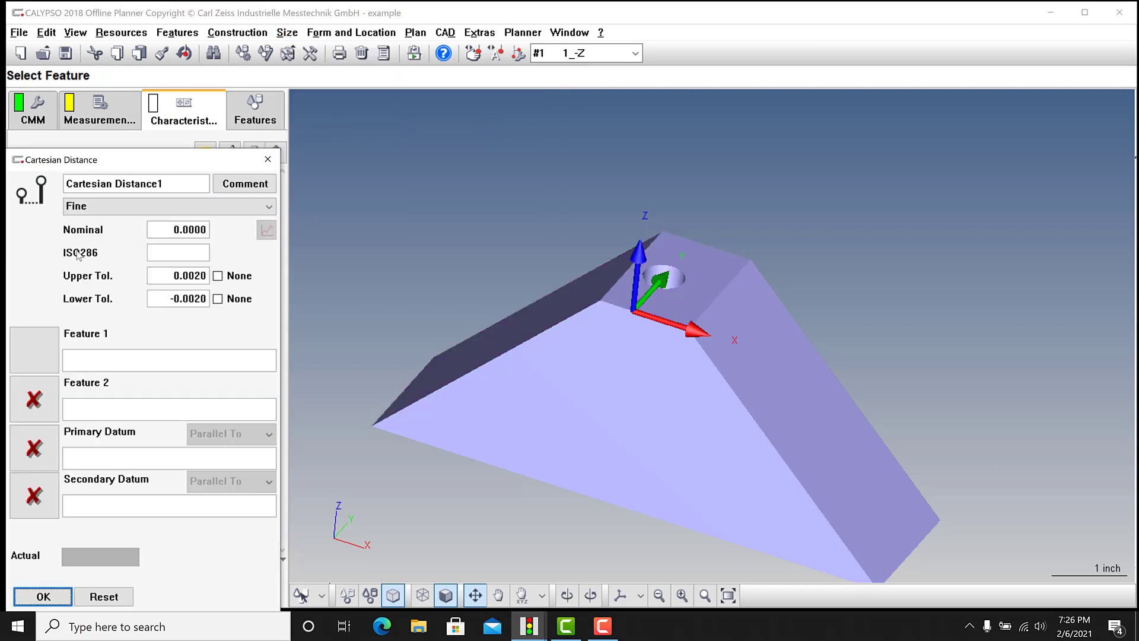
left_click(45, 353)
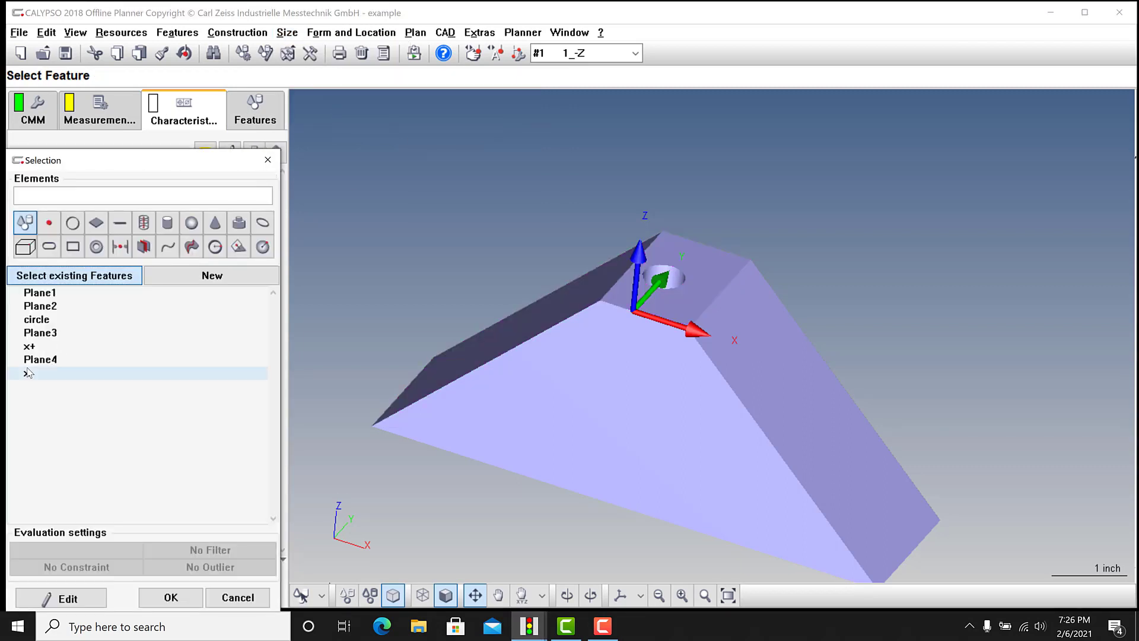
double_click(28, 373)
left_click(47, 391)
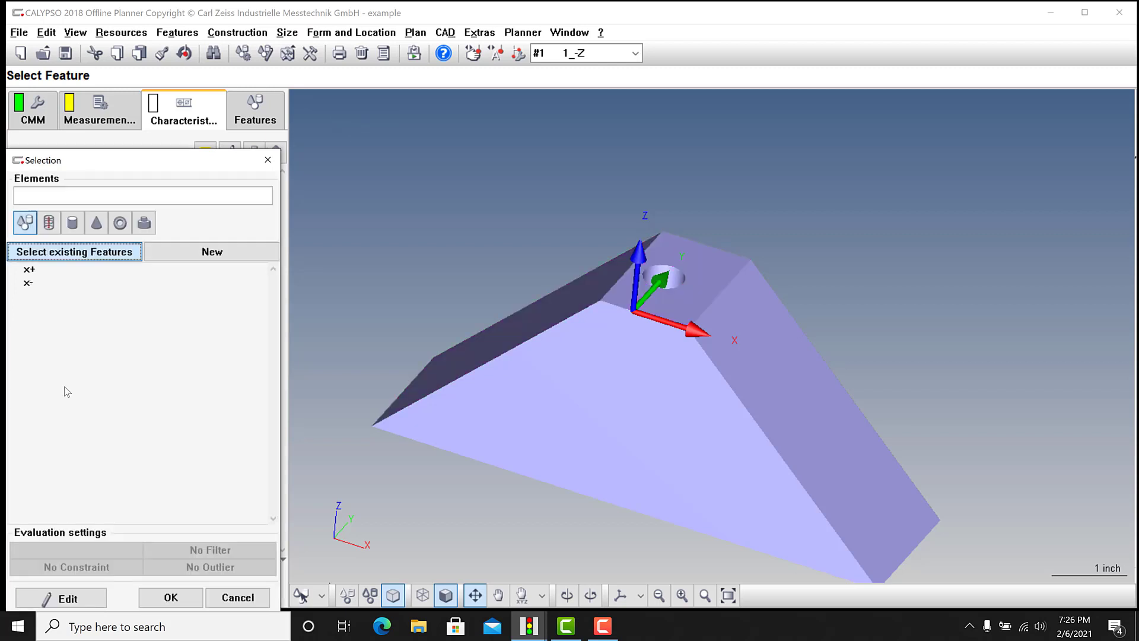
left_click(37, 271)
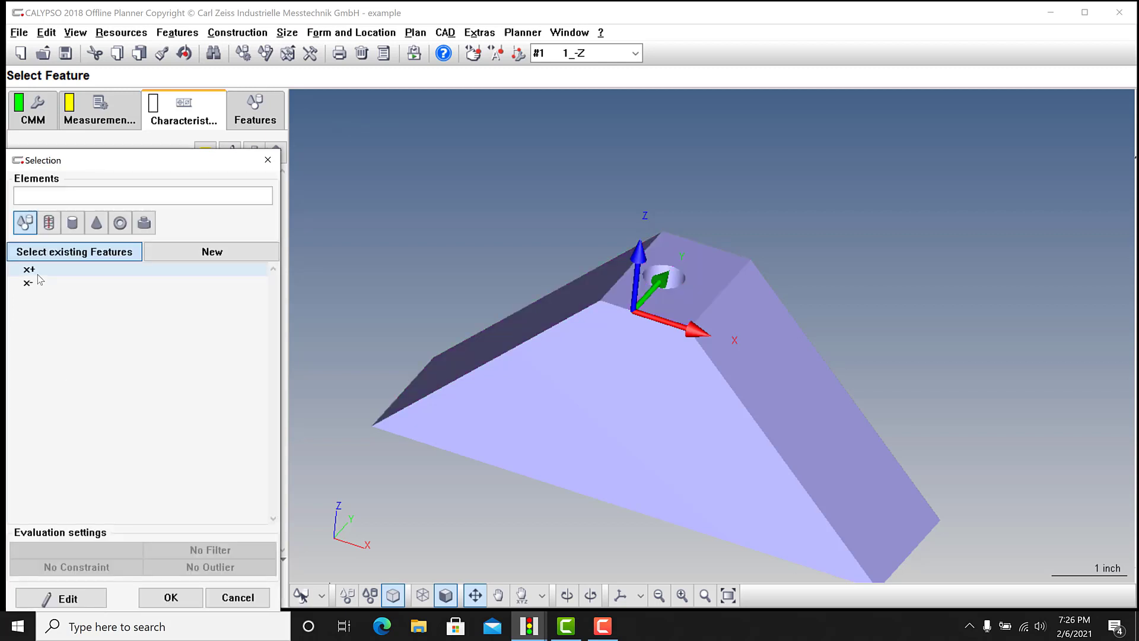
left_click(171, 598)
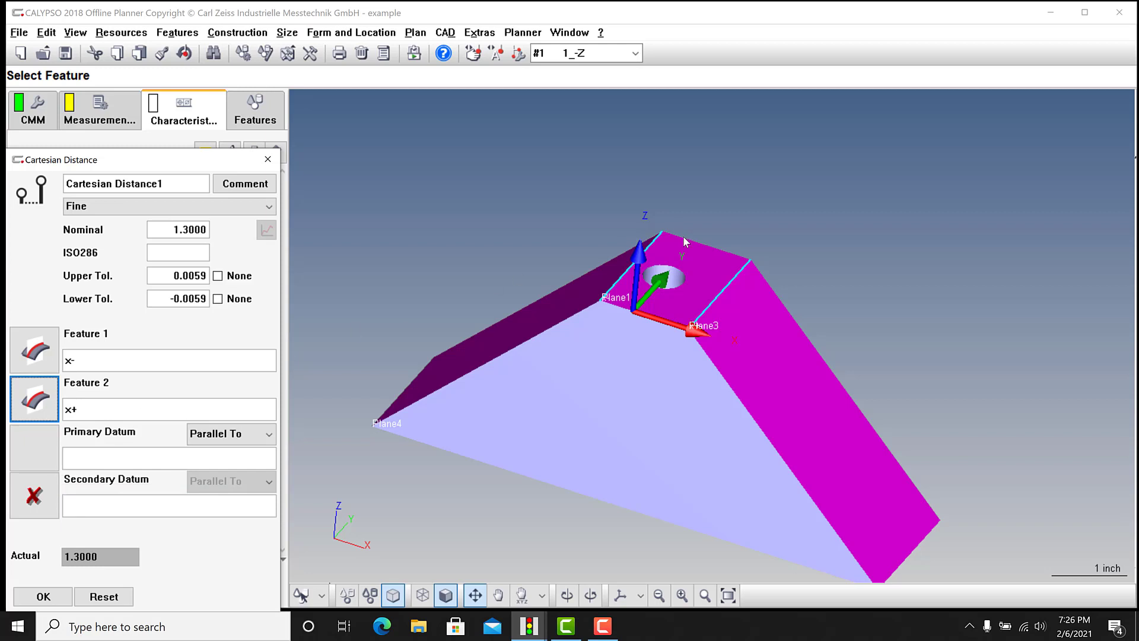
Orbit the part, then drag the Cartesian Distance settings off the characteristics list.
left_click_drag(689, 247, 610, 262)
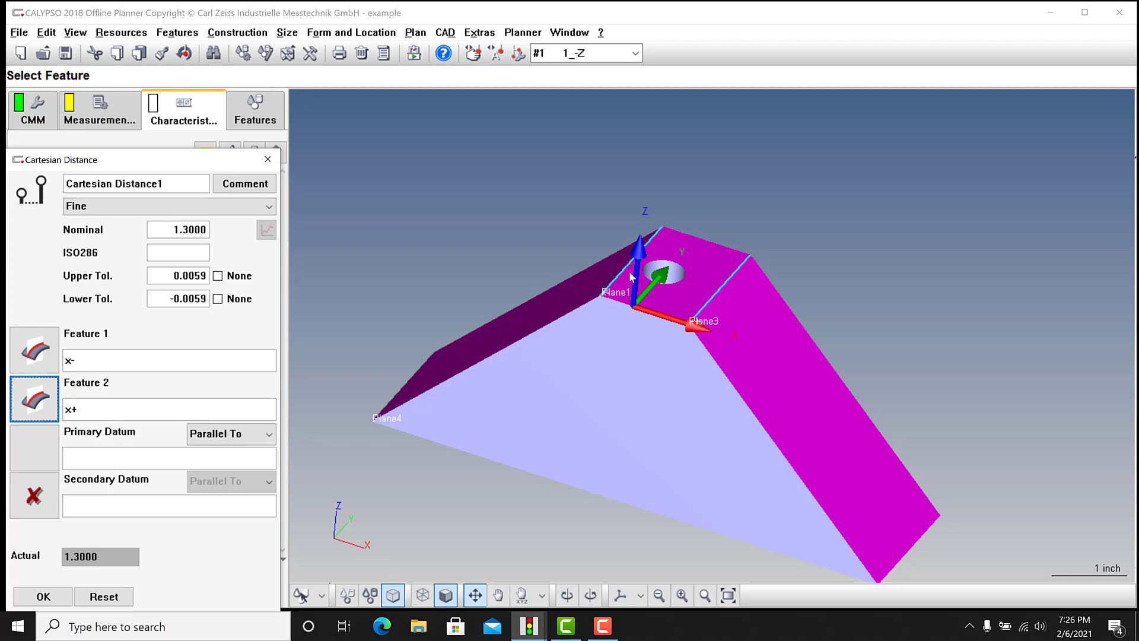
middle_click_drag(630, 269, 683, 241)
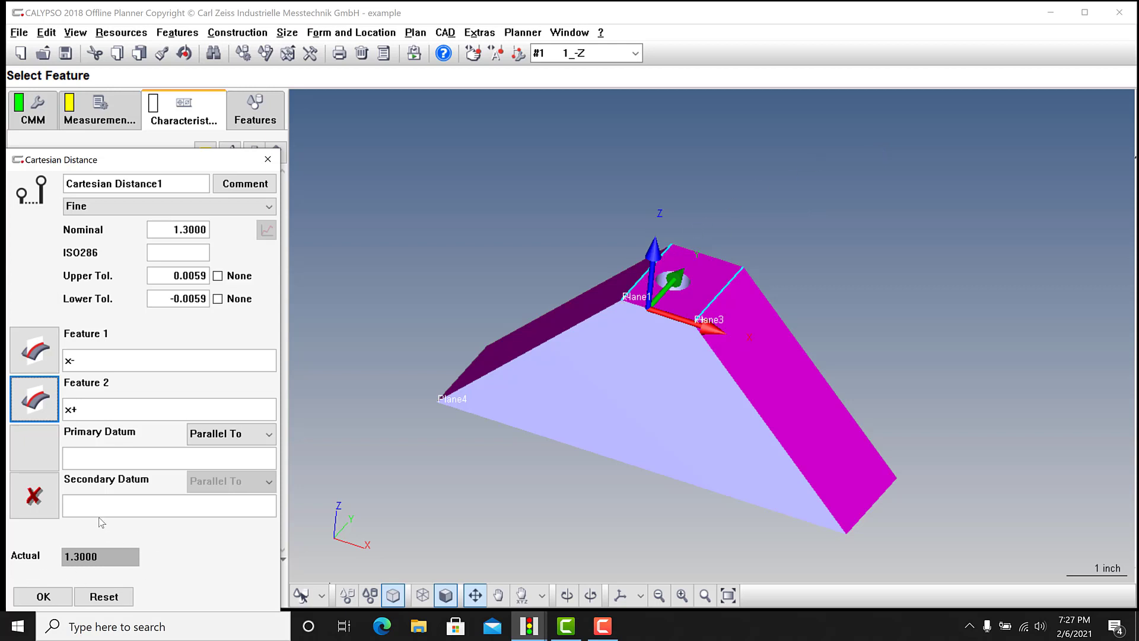
left_click_drag(138, 160, 237, 146)
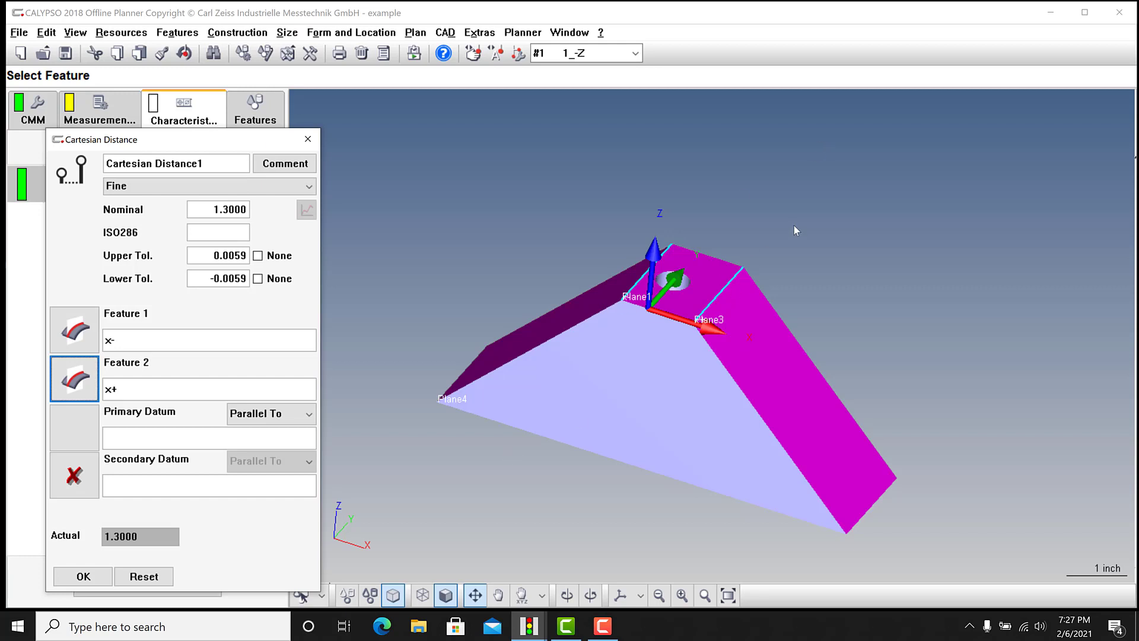
scroll(794, 226, "up", 5)
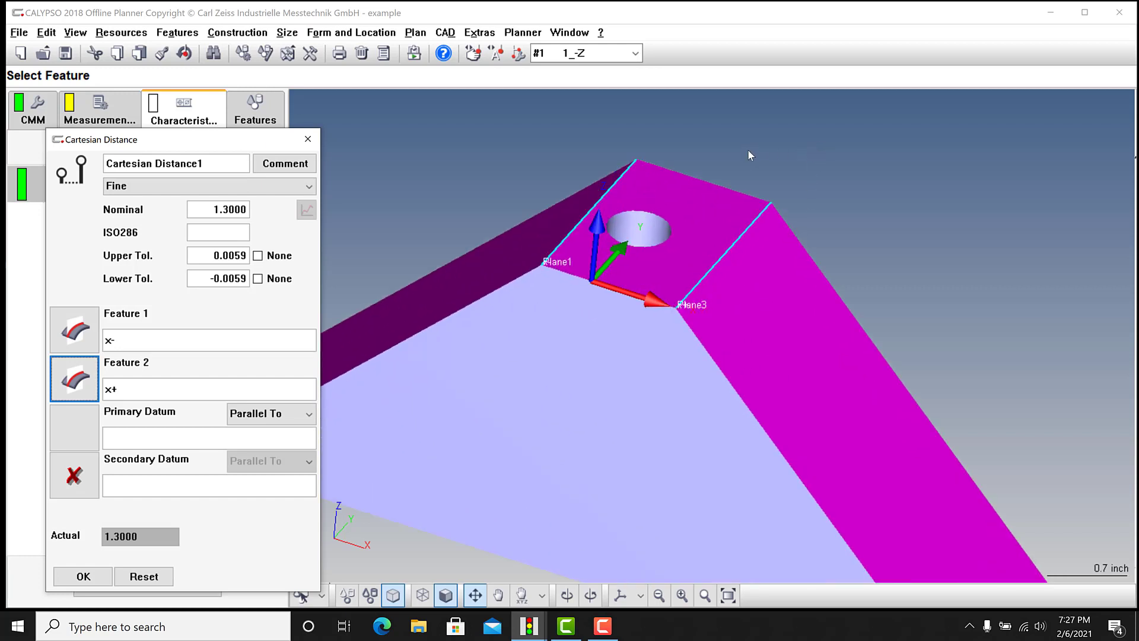
scroll(746, 148, "down", 2)
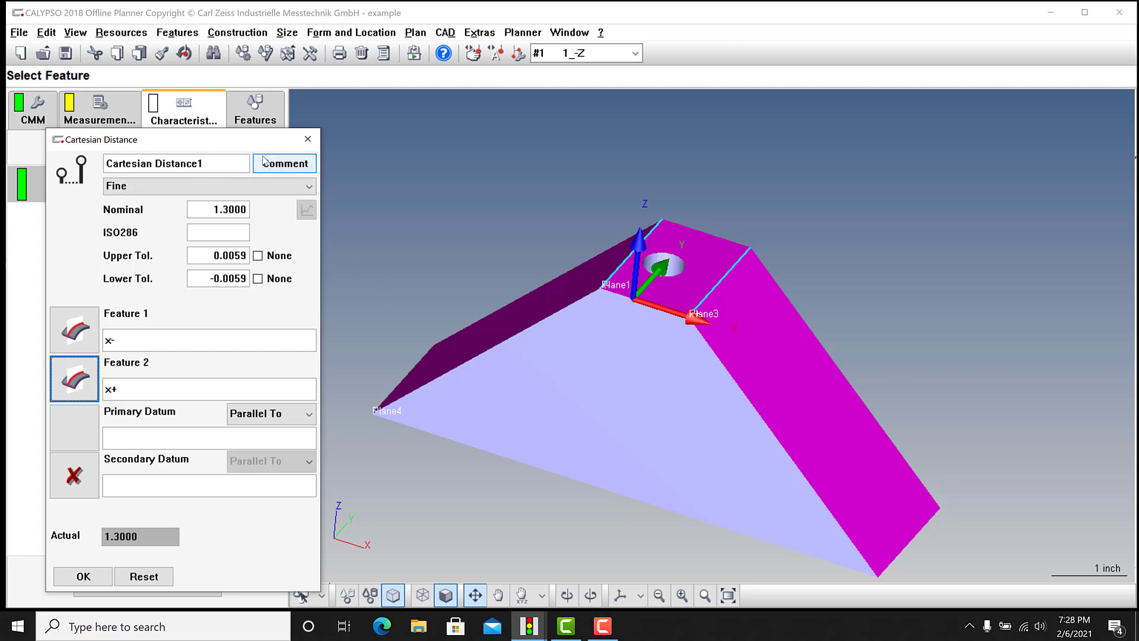
Close the Cartesian Distance1 settings and delete the characteristic, confirming with Yes.
left_click(306, 140)
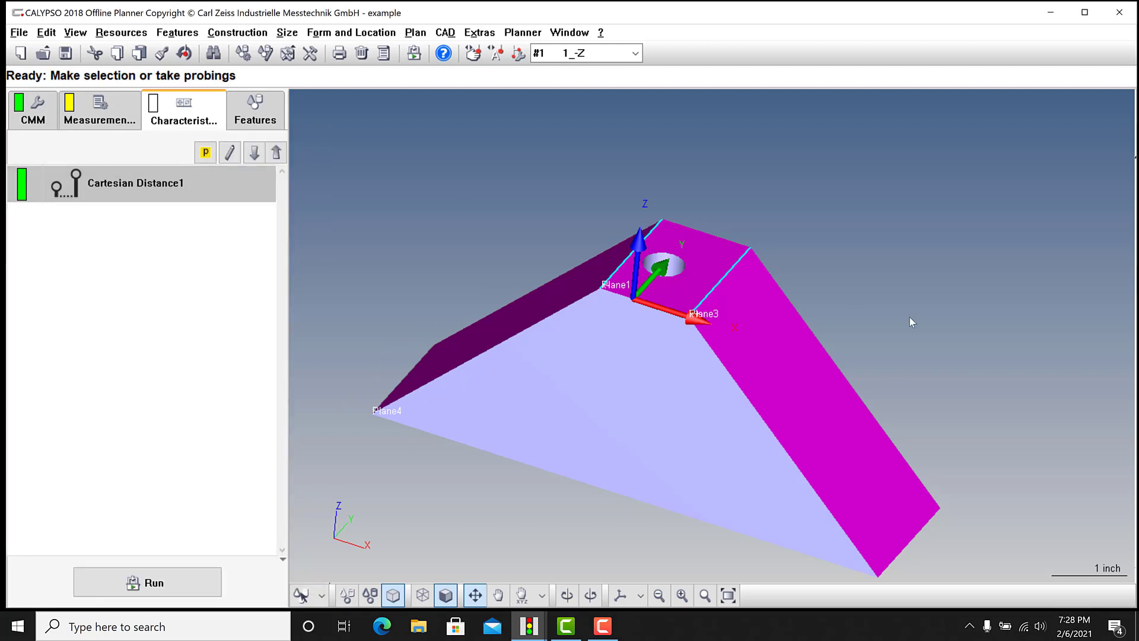
double_click(122, 185)
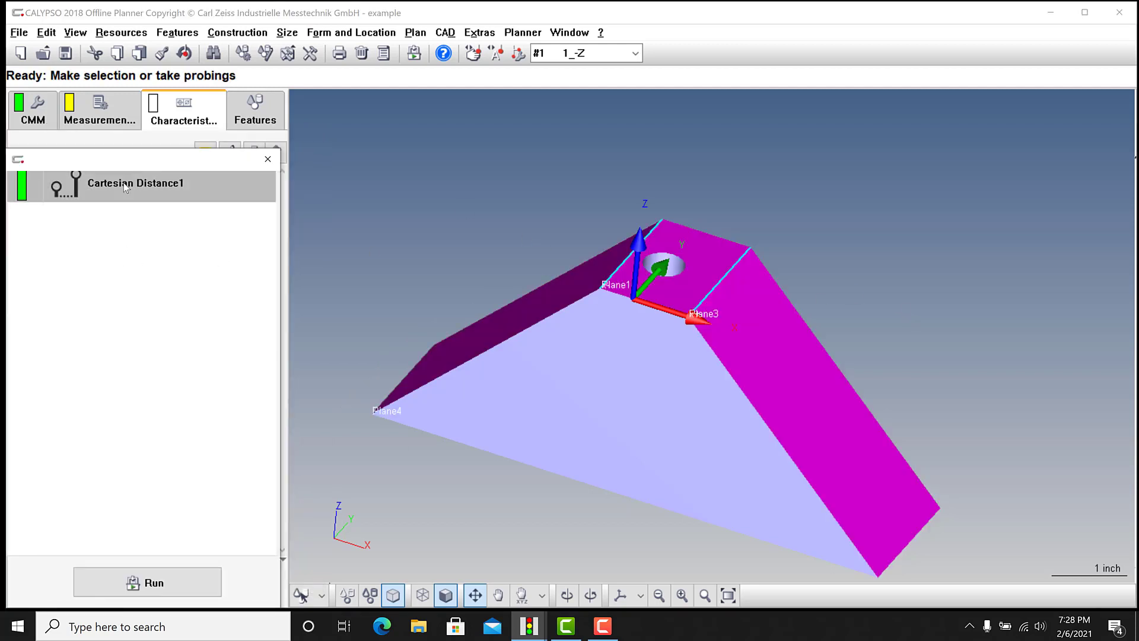
left_click(268, 159)
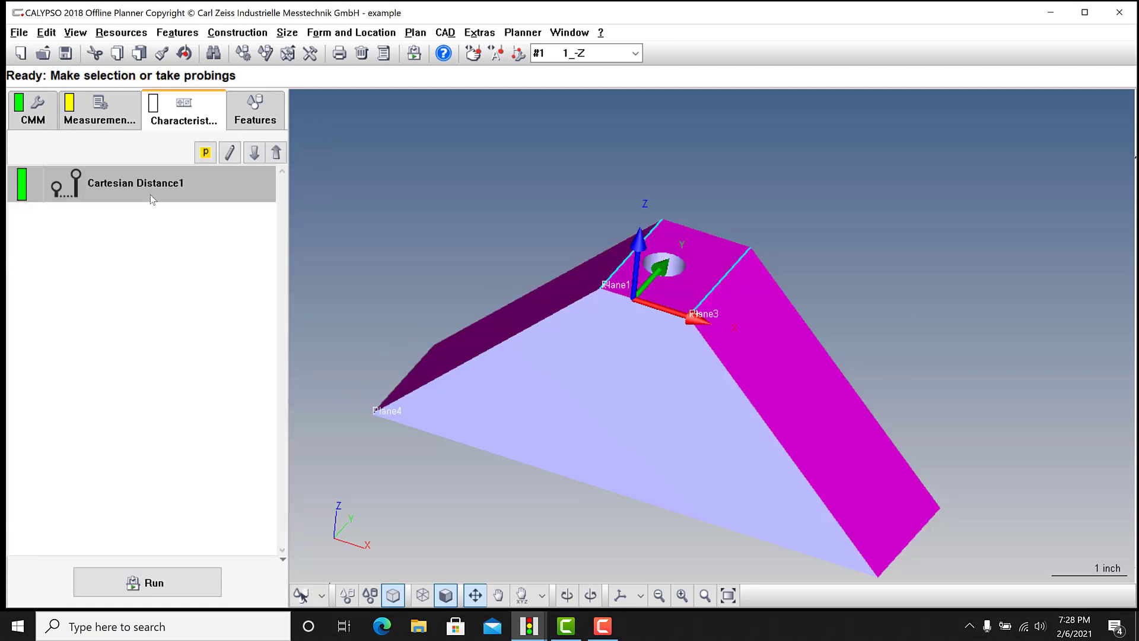
key("Delete")
left_click(135, 228)
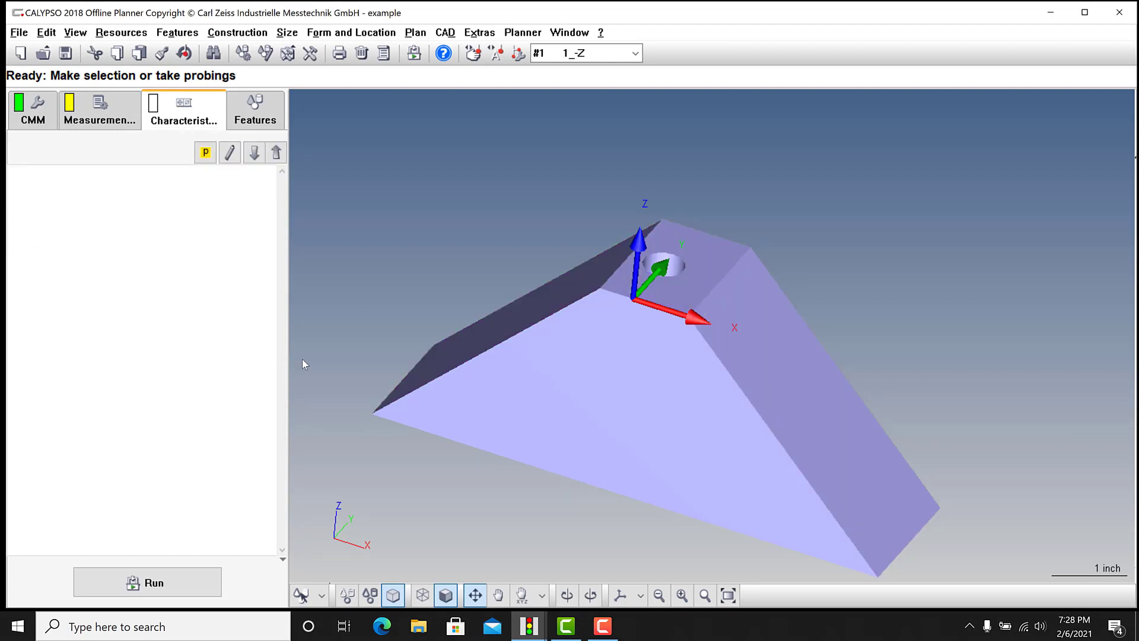
left_click_drag(682, 204, 732, 326)
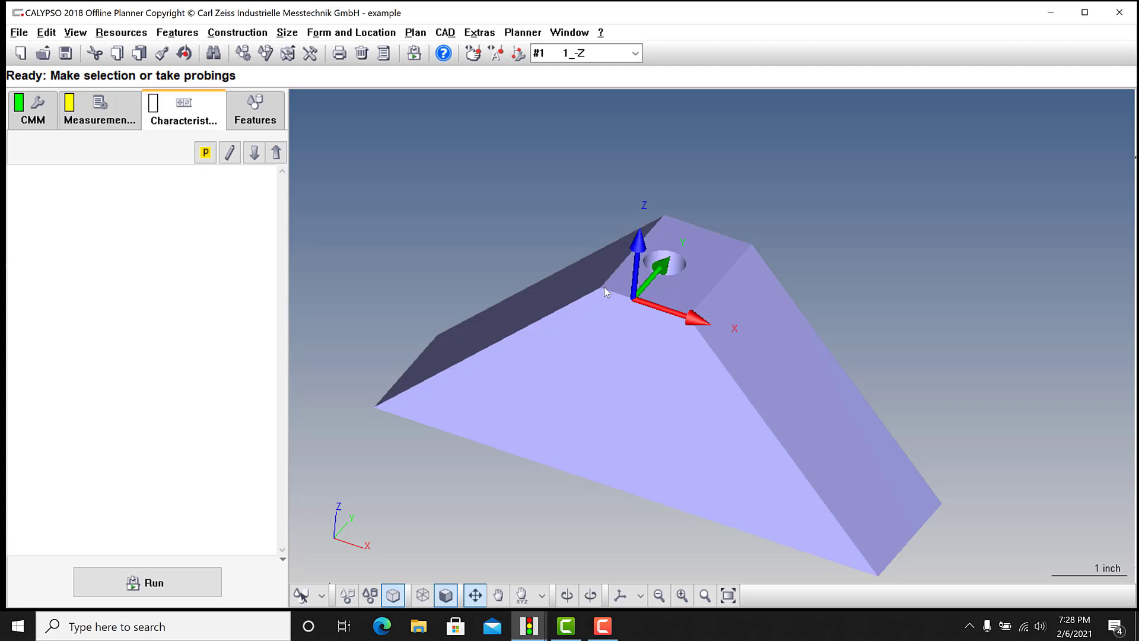
Show the Size > Distance menu with its Caliper distance option.
left_click(288, 34)
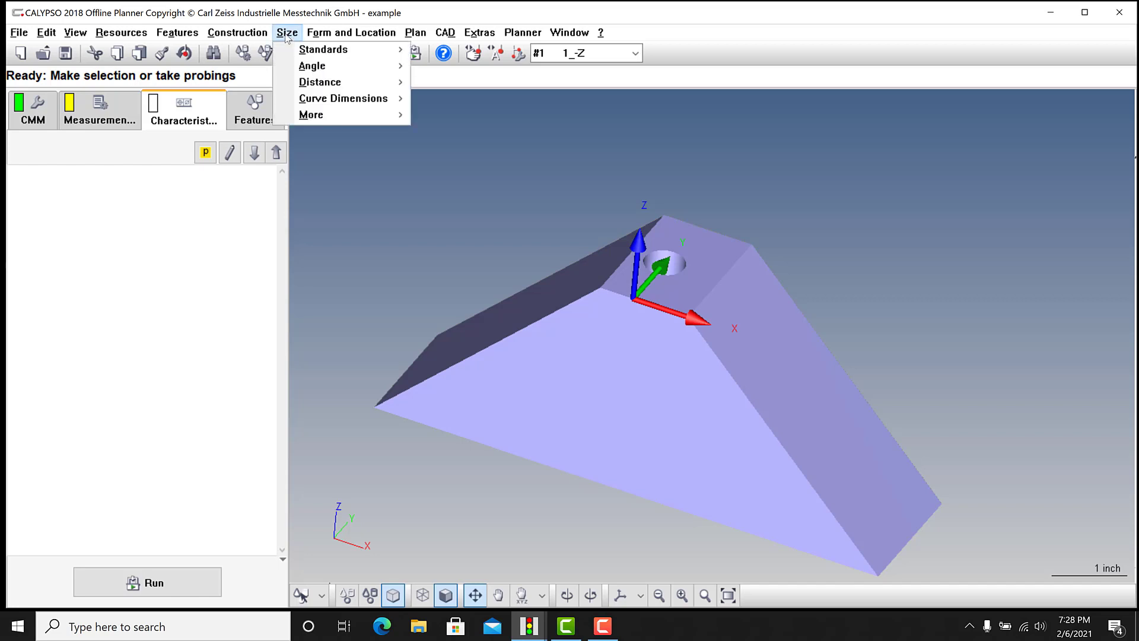
mouse_move(306, 86)
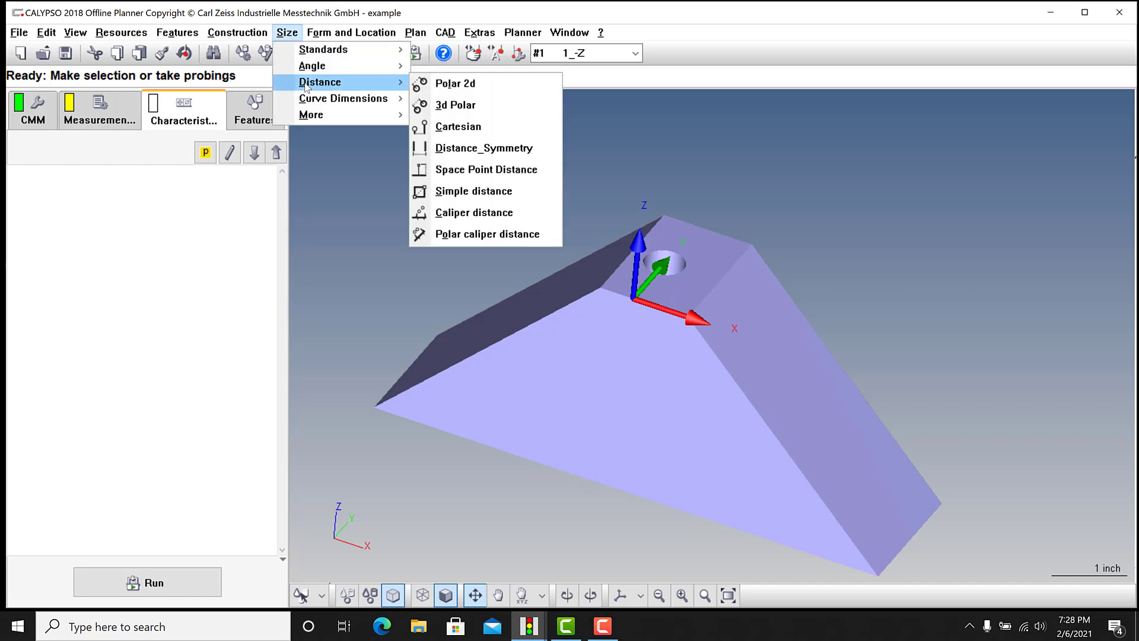
left_click(261, 13)
left_click(287, 33)
mouse_move(338, 83)
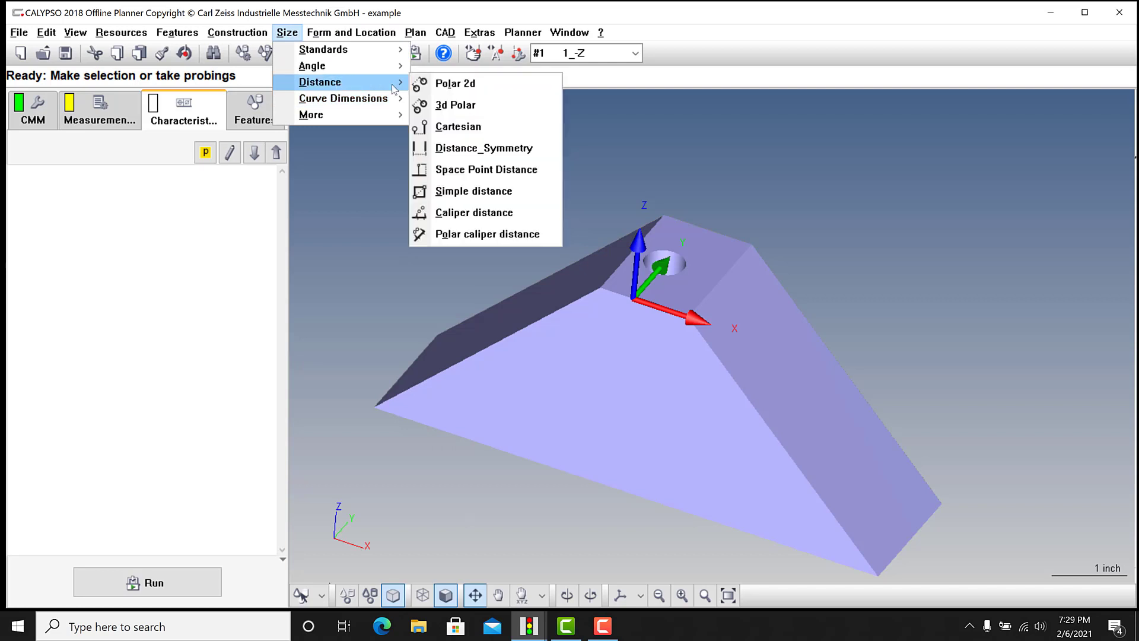
Add a caliper distance from x+ to x-, checked along X, with Center evaluation.
left_click(477, 219)
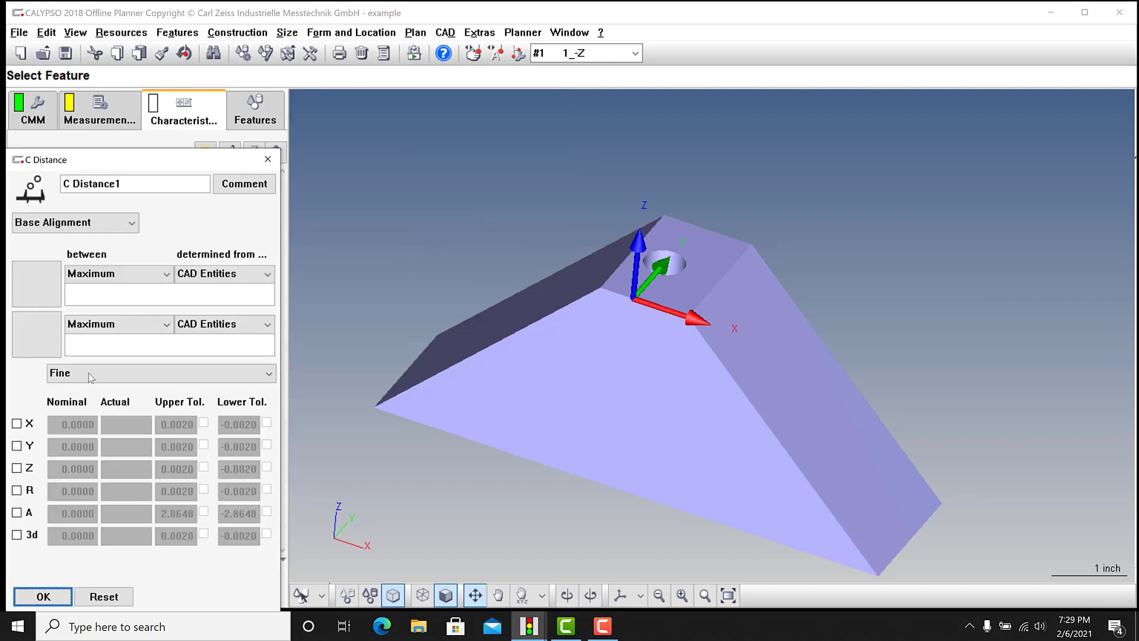
left_click(26, 282)
left_click(45, 345)
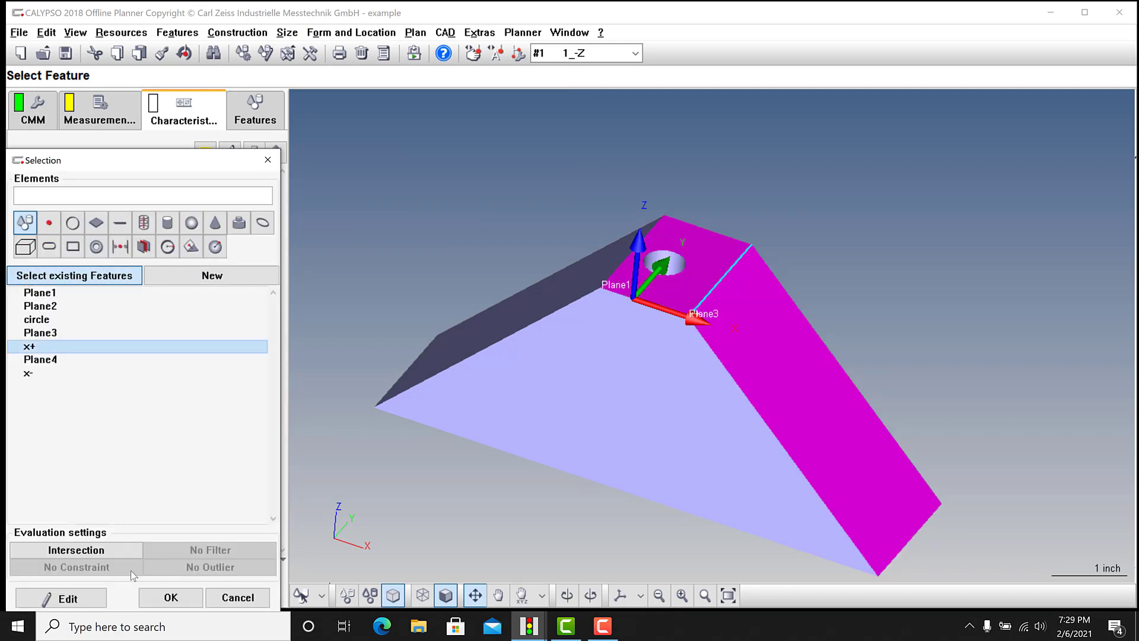
left_click(159, 592)
left_click(36, 334)
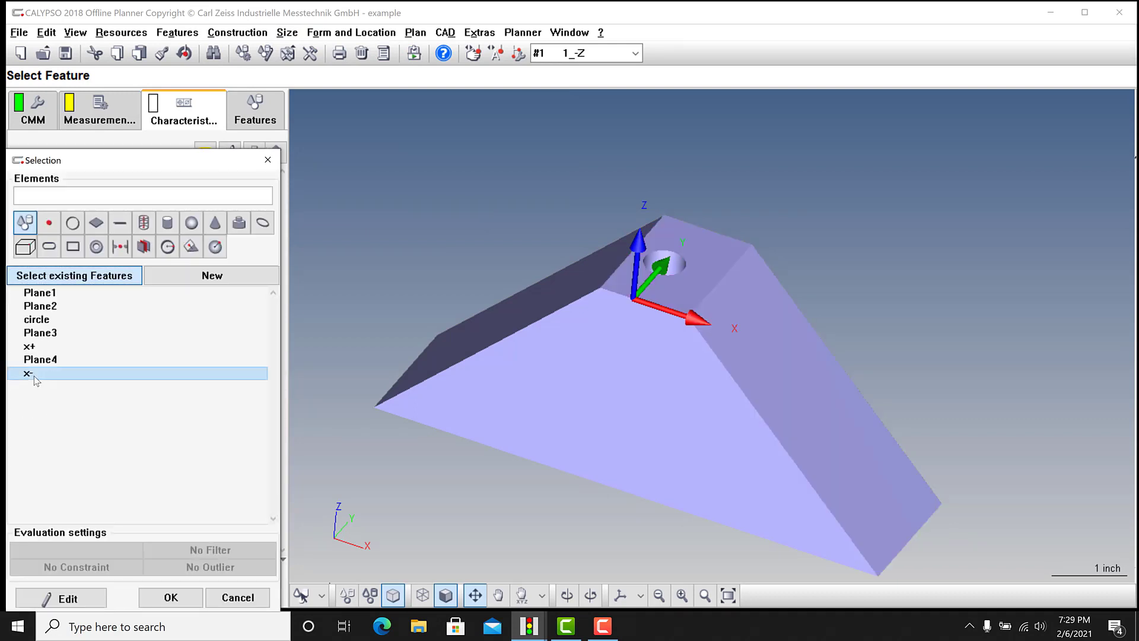
left_click(35, 373)
left_click(169, 600)
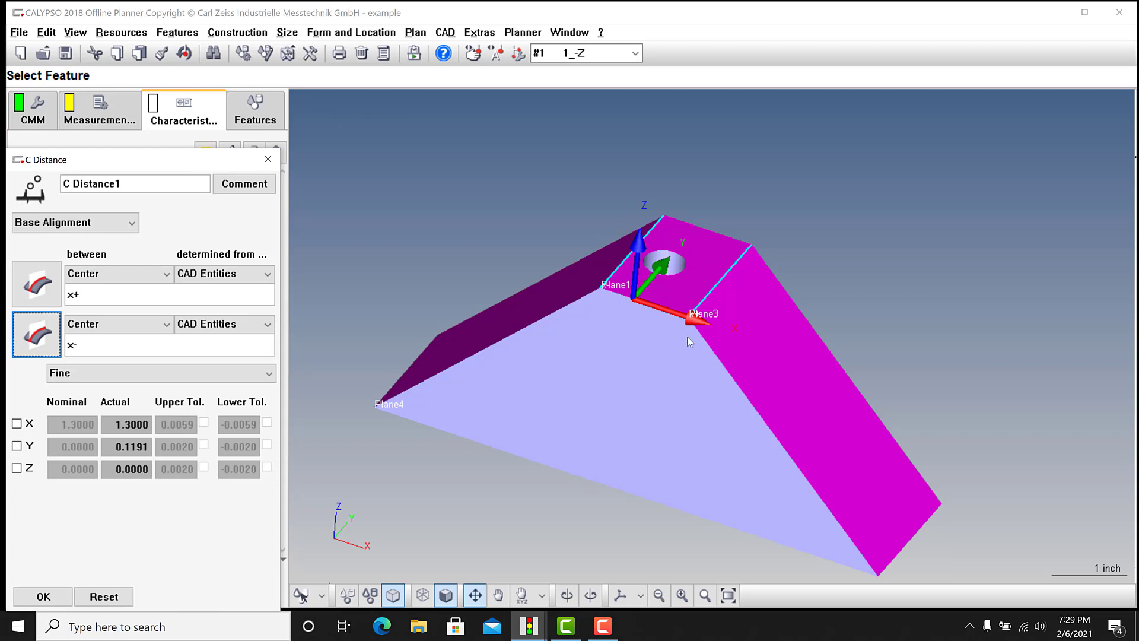
left_click(18, 423)
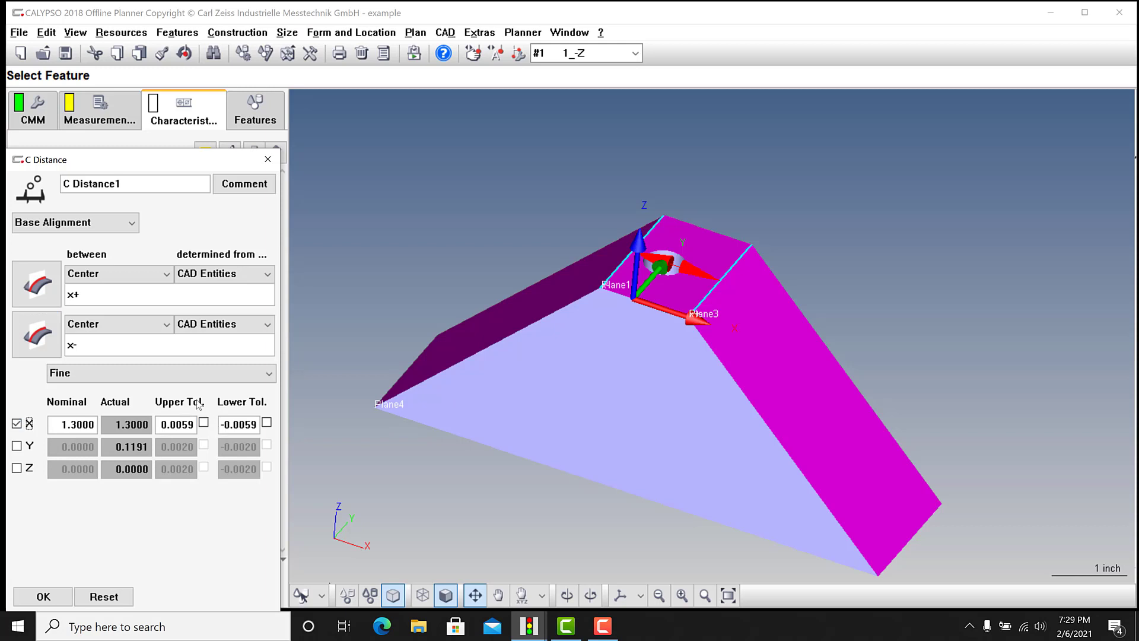
scroll(746, 275, "up", 3)
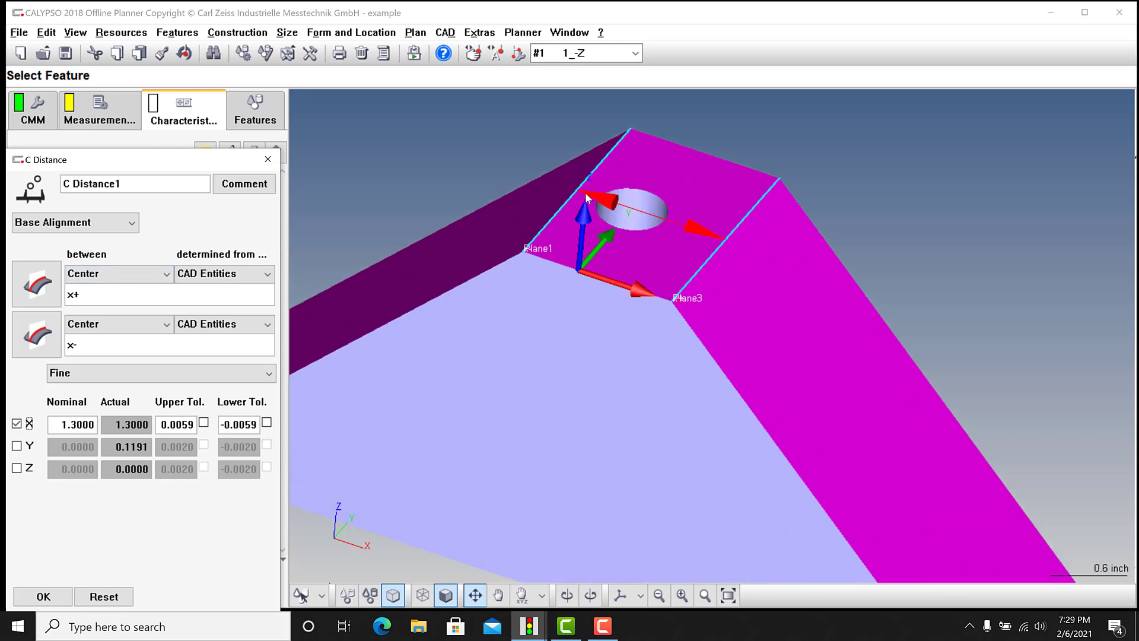
left_click(90, 273)
left_click(169, 270)
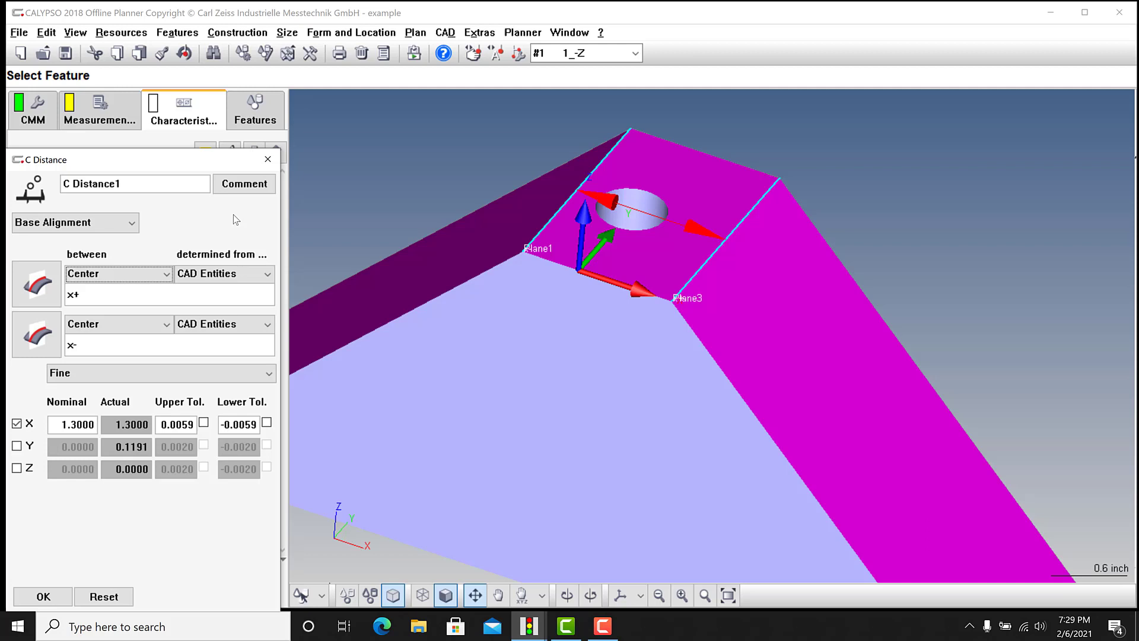
Close C Distance1 and delete it, confirming with Yes.
left_click(266, 162)
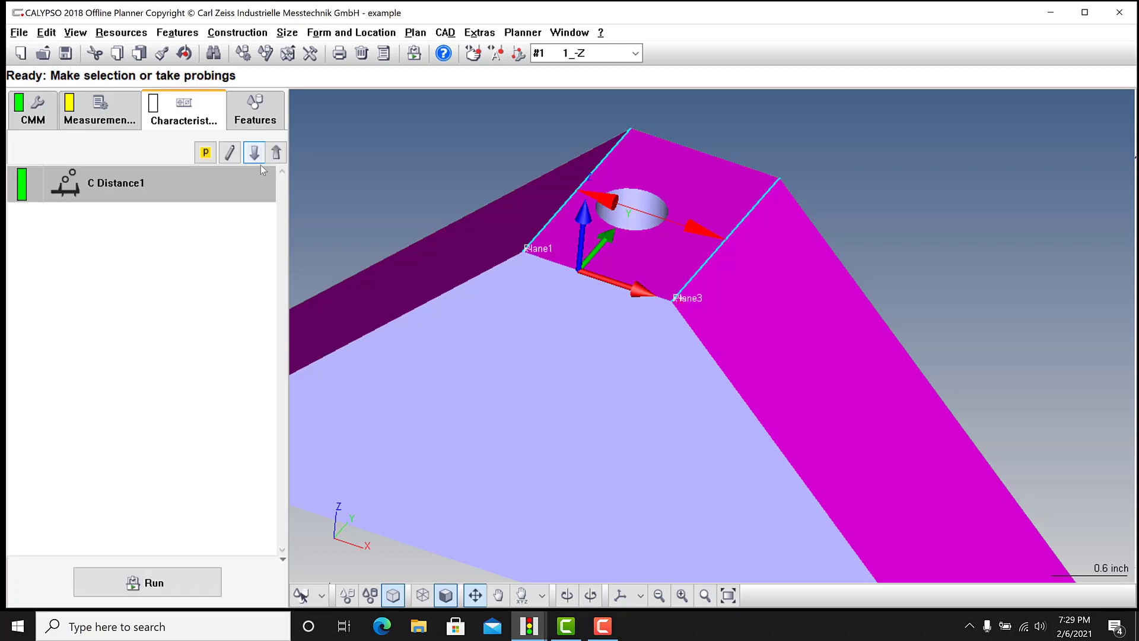
key("Delete")
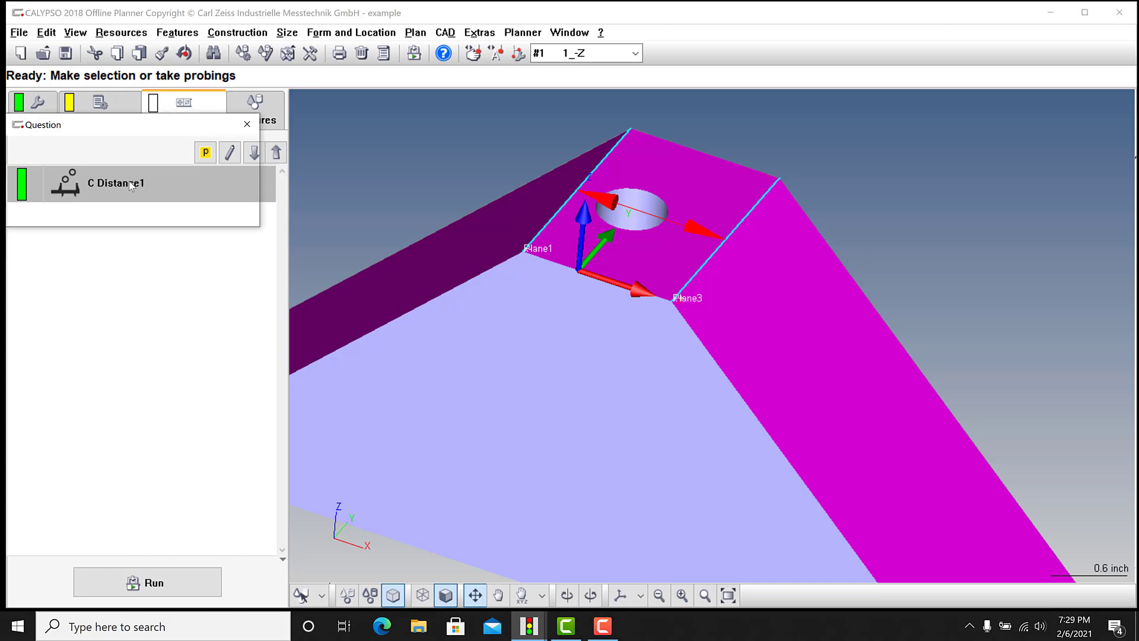
left_click(116, 213)
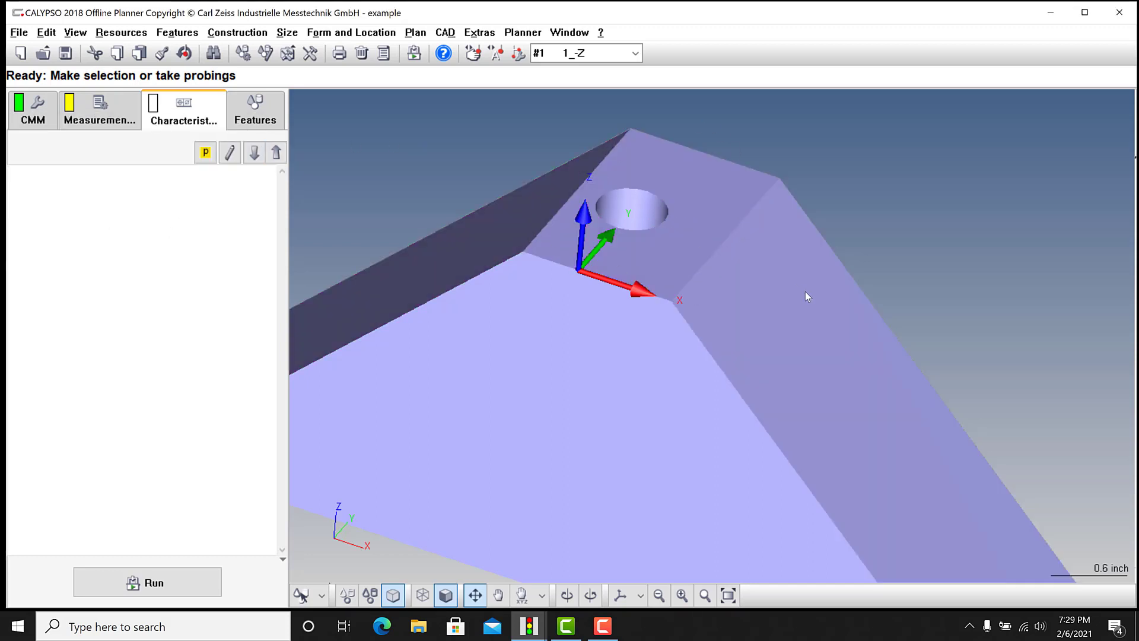
scroll(721, 269, "down", 2)
left_click(288, 32)
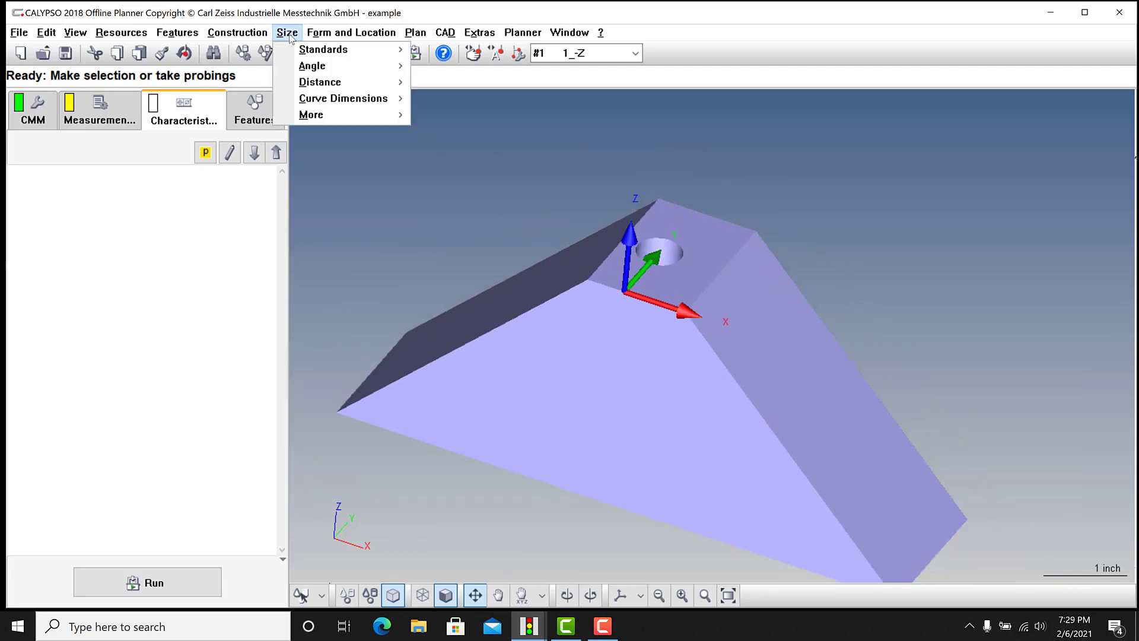
mouse_move(334, 88)
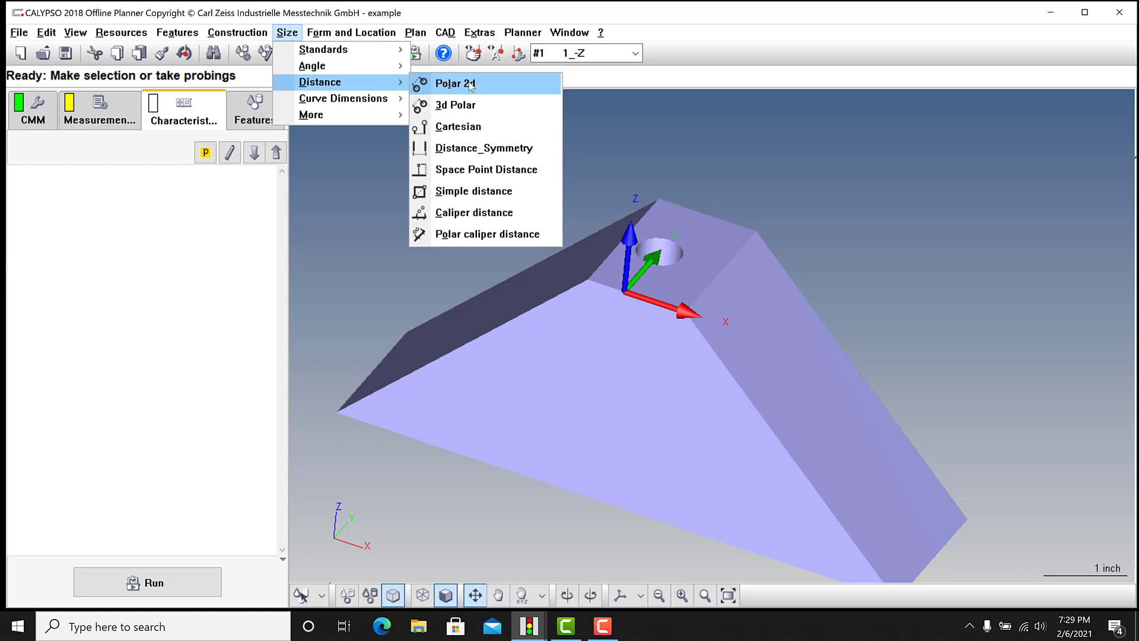
left_click(143, 255)
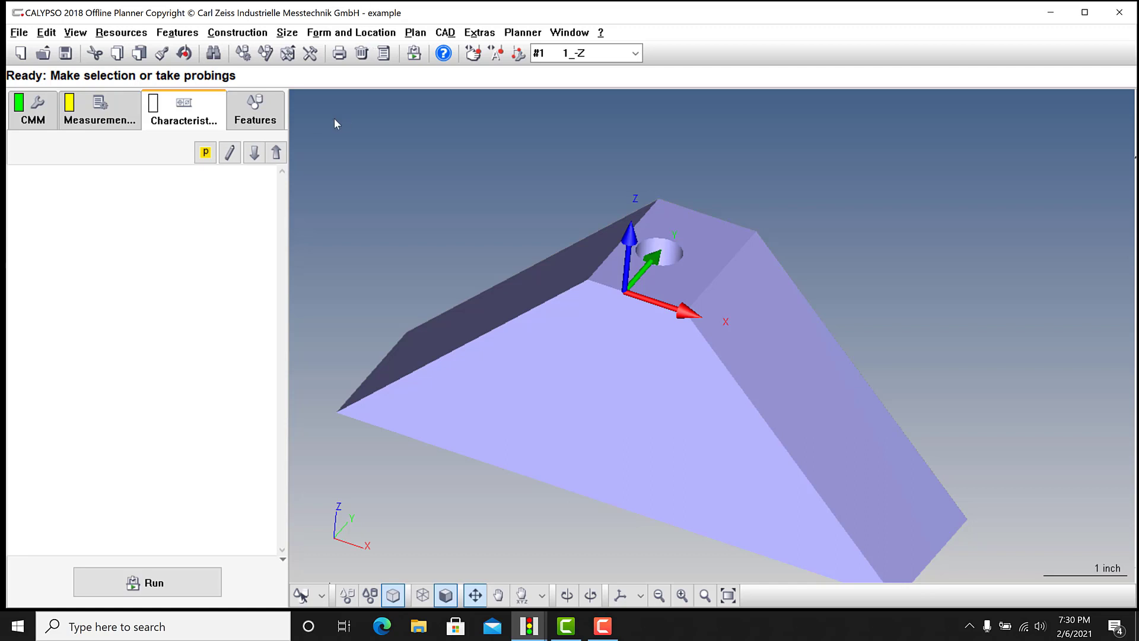
Select Plane2 and the x- point to see them highlighted on the part.
left_click(255, 107)
left_click(321, 595)
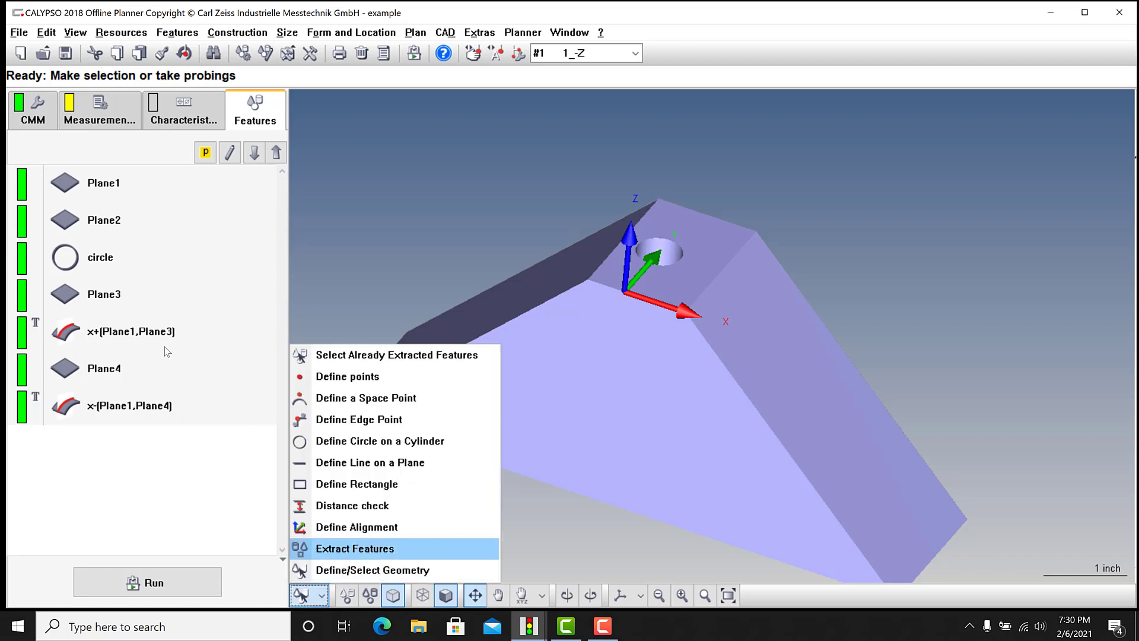
left_click(343, 254)
left_click(119, 219)
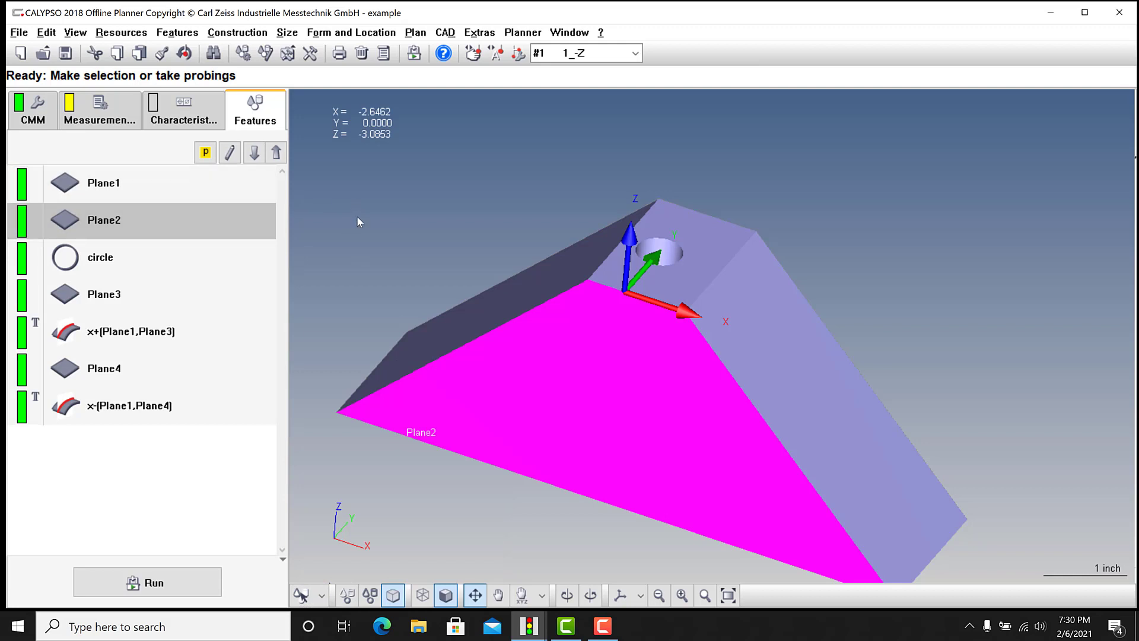
left_click(136, 405)
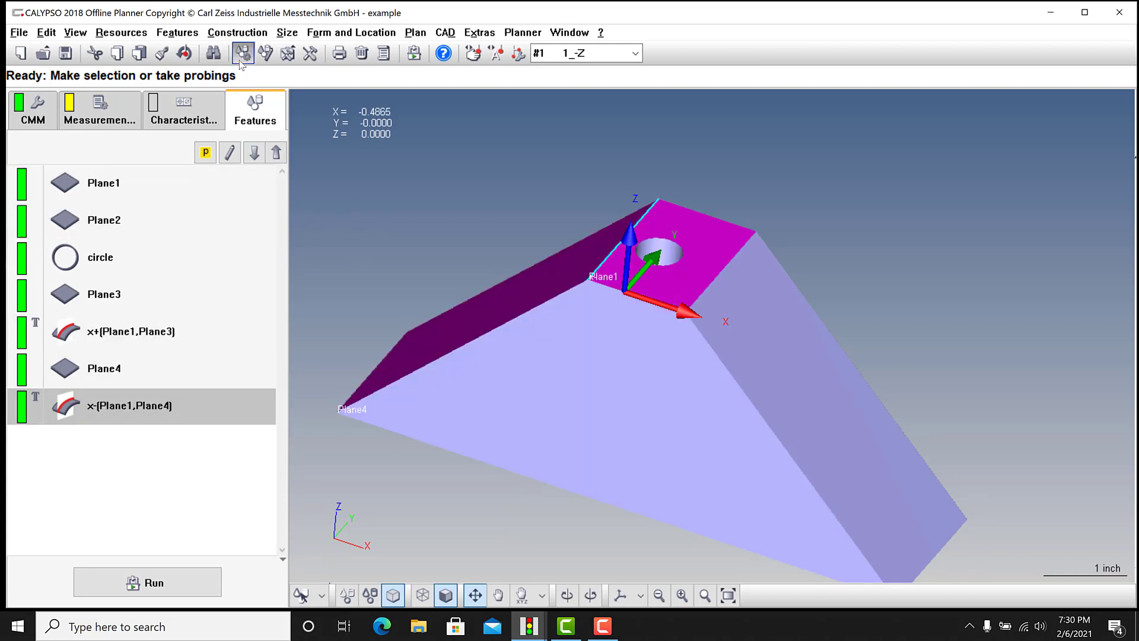
Construct Intersection1 from x+ and Plane2.
left_click(243, 34)
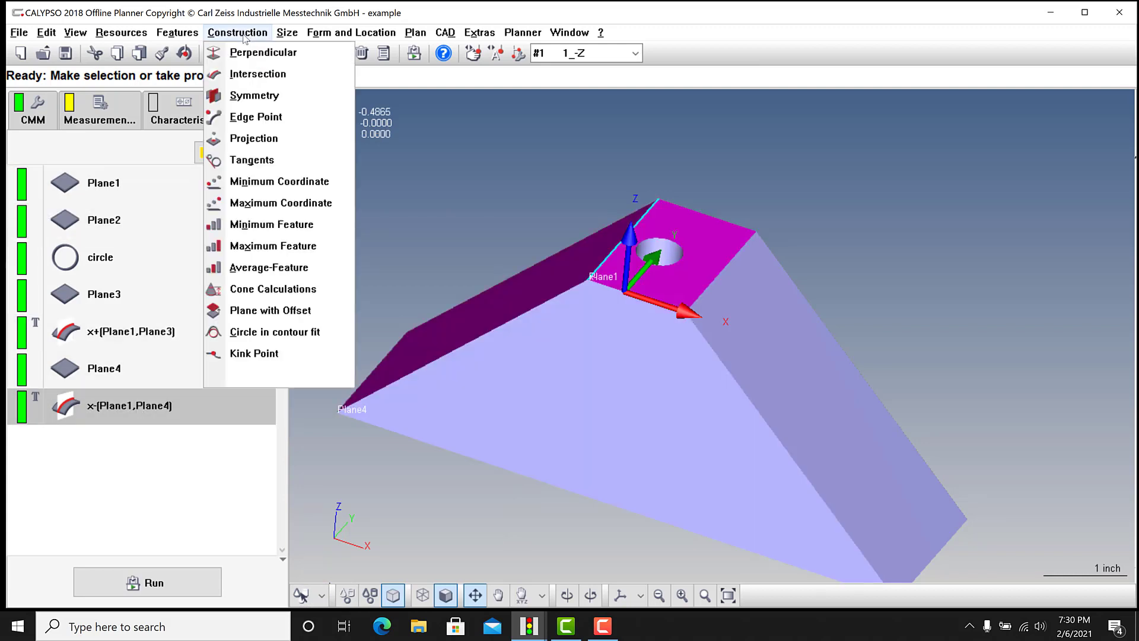
left_click(208, 33)
left_click(237, 33)
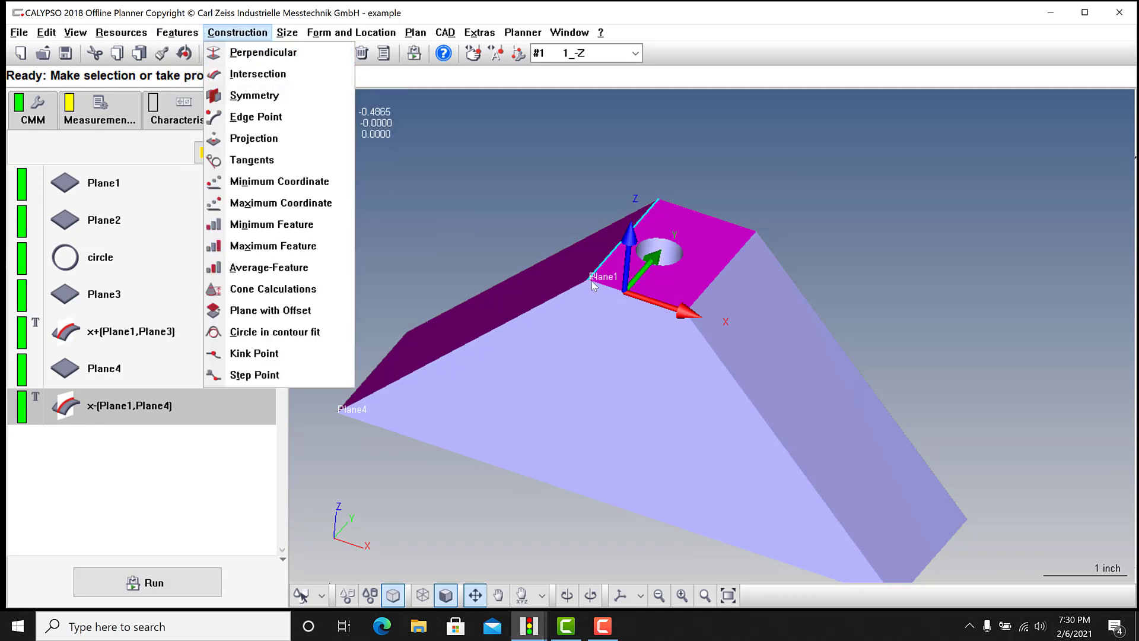
left_click(252, 76)
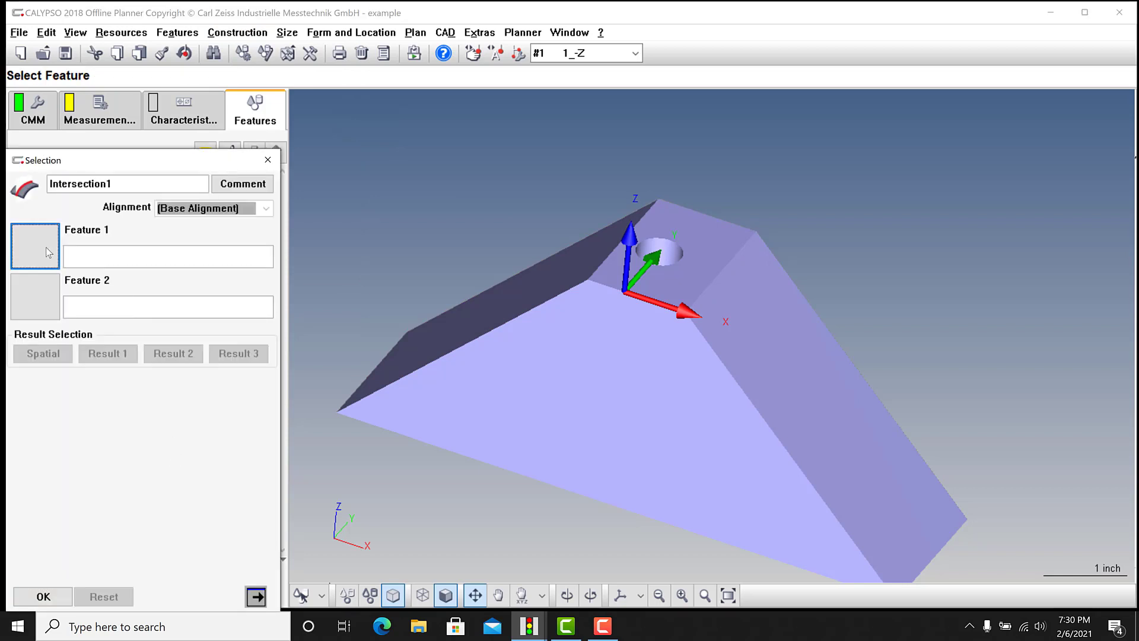
left_click(127, 300)
left_click(41, 347)
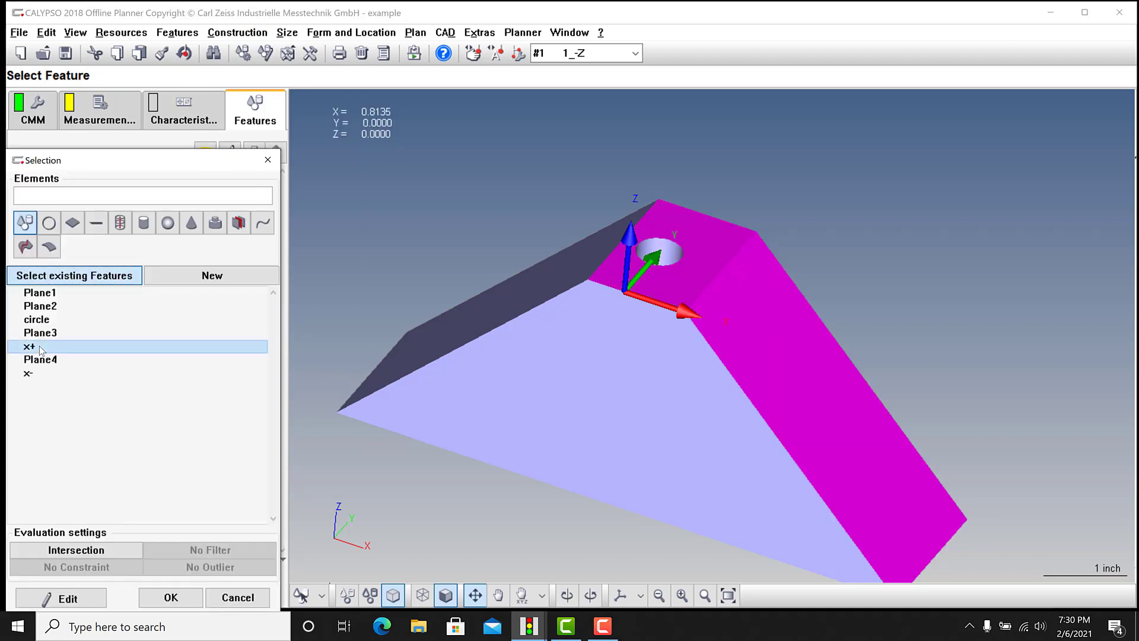
left_click(170, 596)
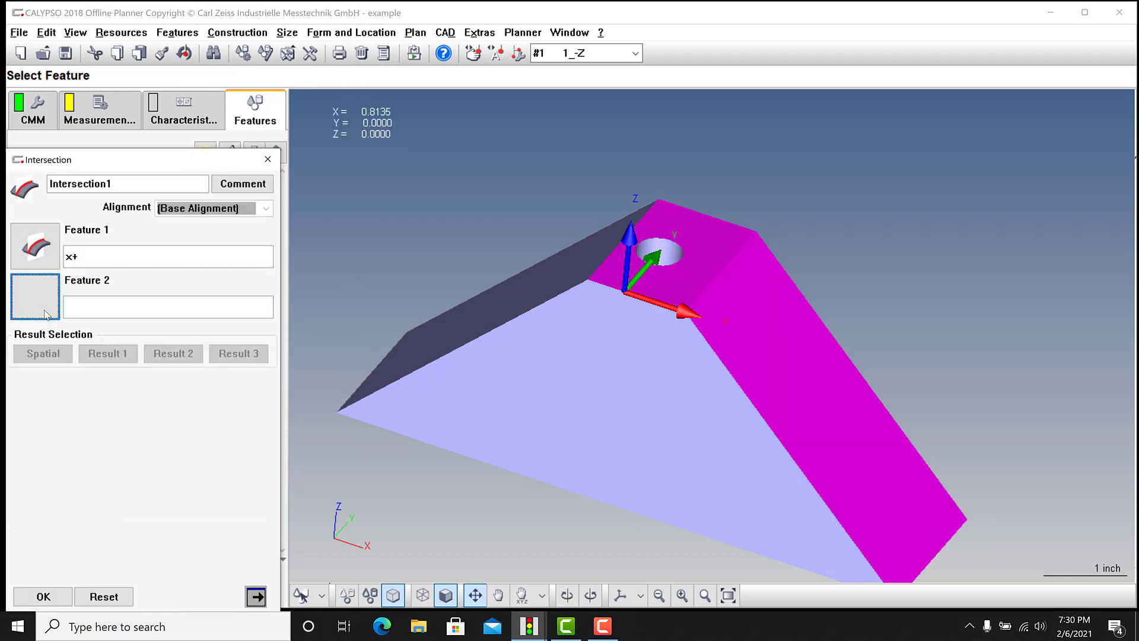
left_click(47, 313)
left_click(52, 305)
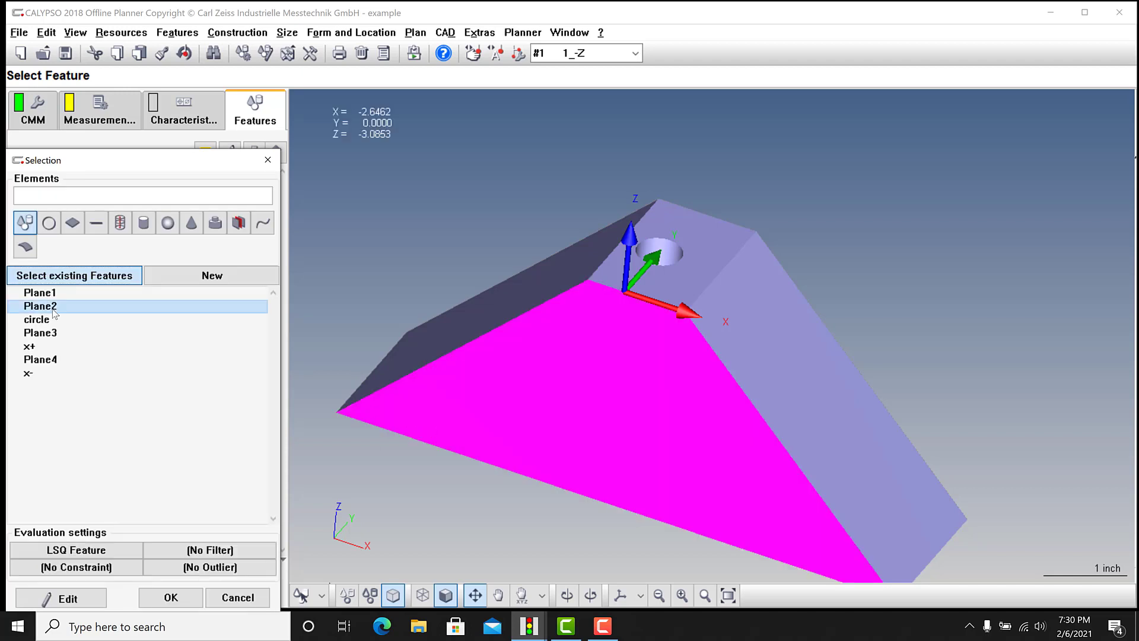
left_click(171, 596)
scroll(663, 286, "up", 3)
scroll(663, 286, "up", 2)
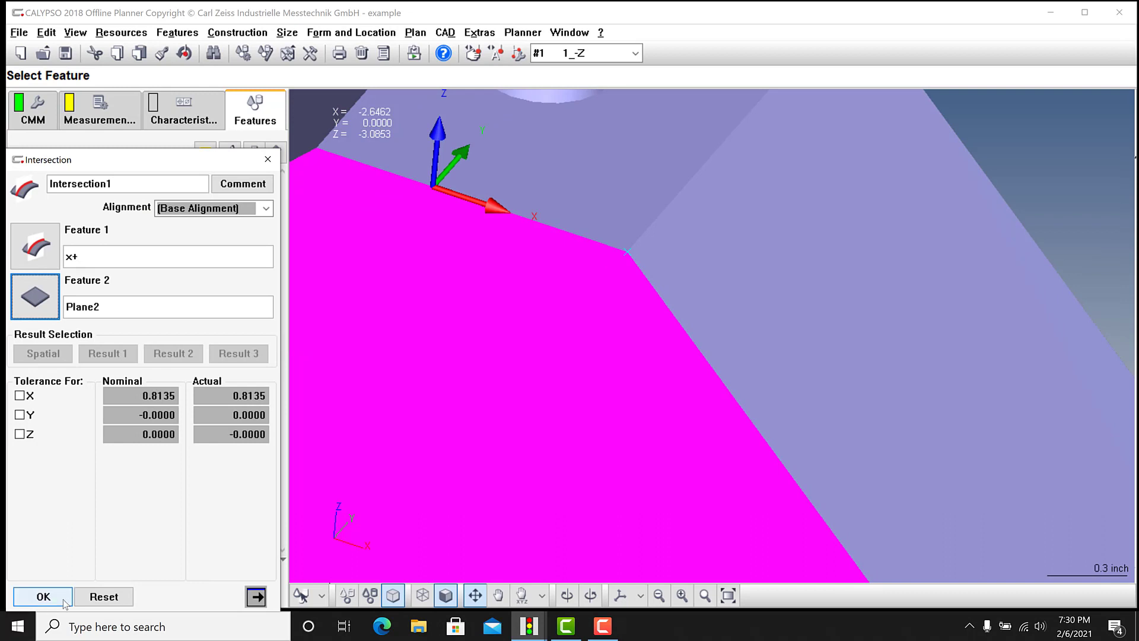
left_click(44, 596)
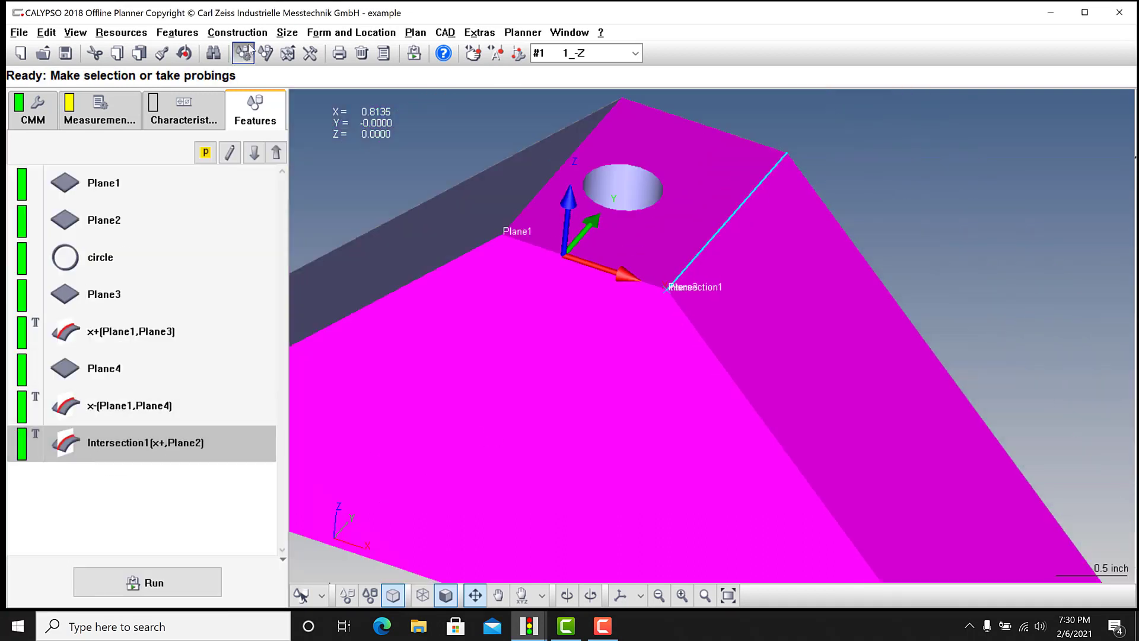
Construct Intersection2 from x- and Plane2.
left_click(252, 34)
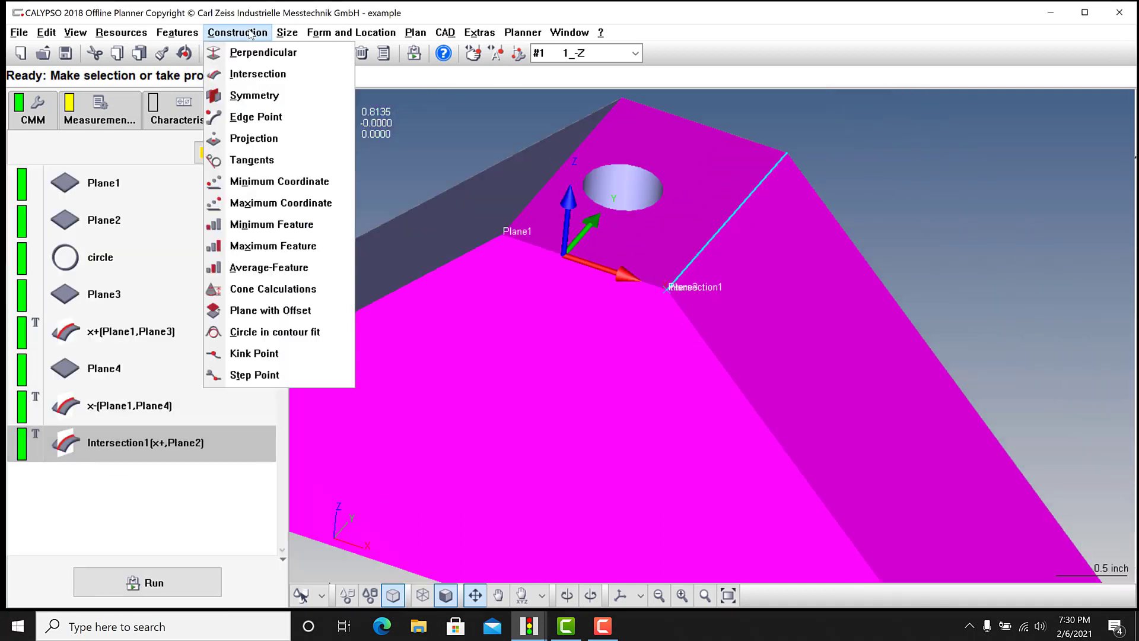
left_click(264, 74)
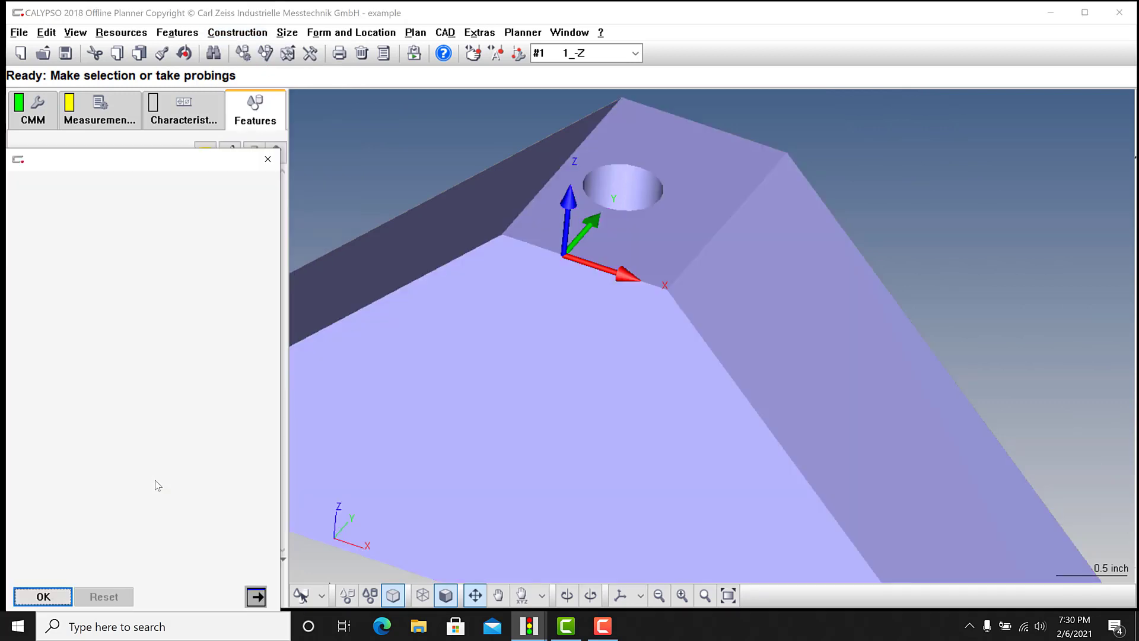
left_click(51, 259)
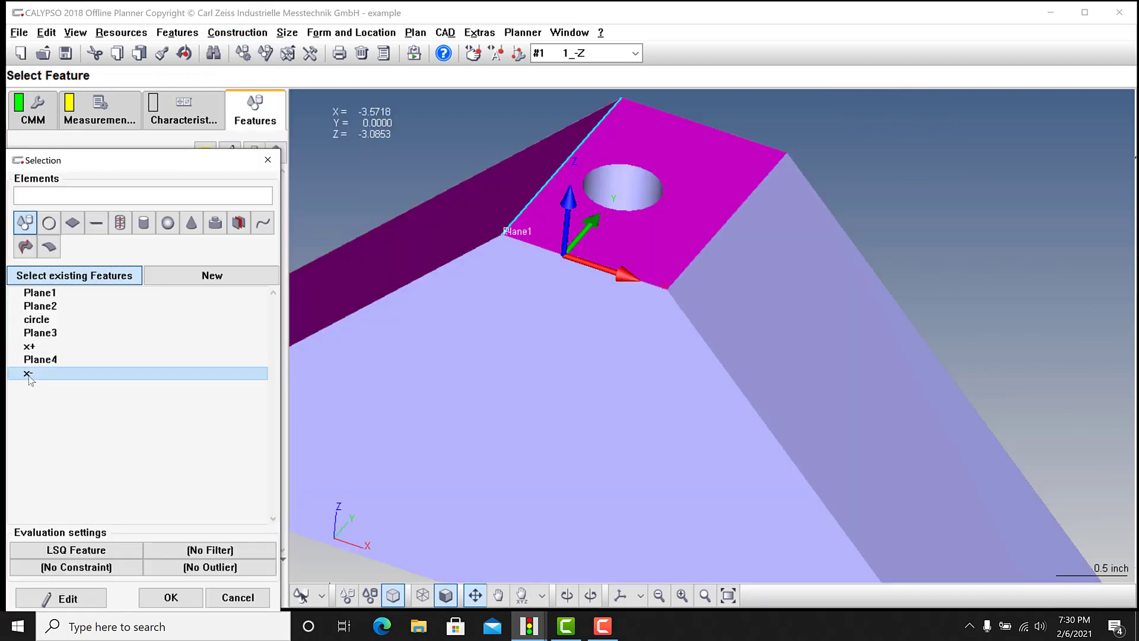
double_click(30, 374)
left_click(31, 247)
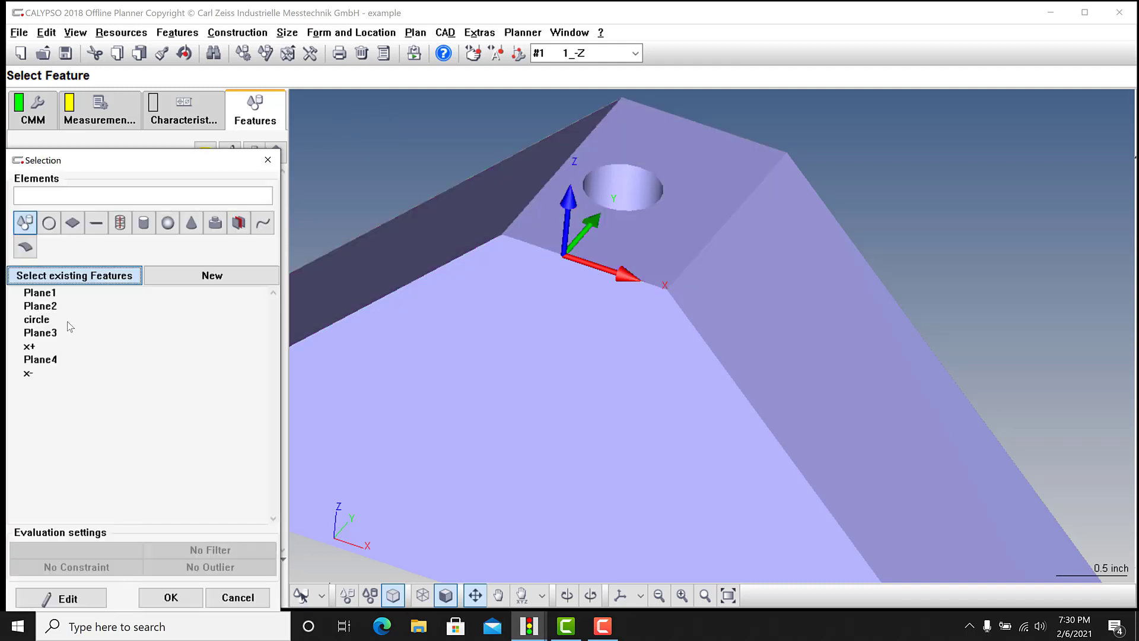
left_click(41, 307)
left_click(170, 597)
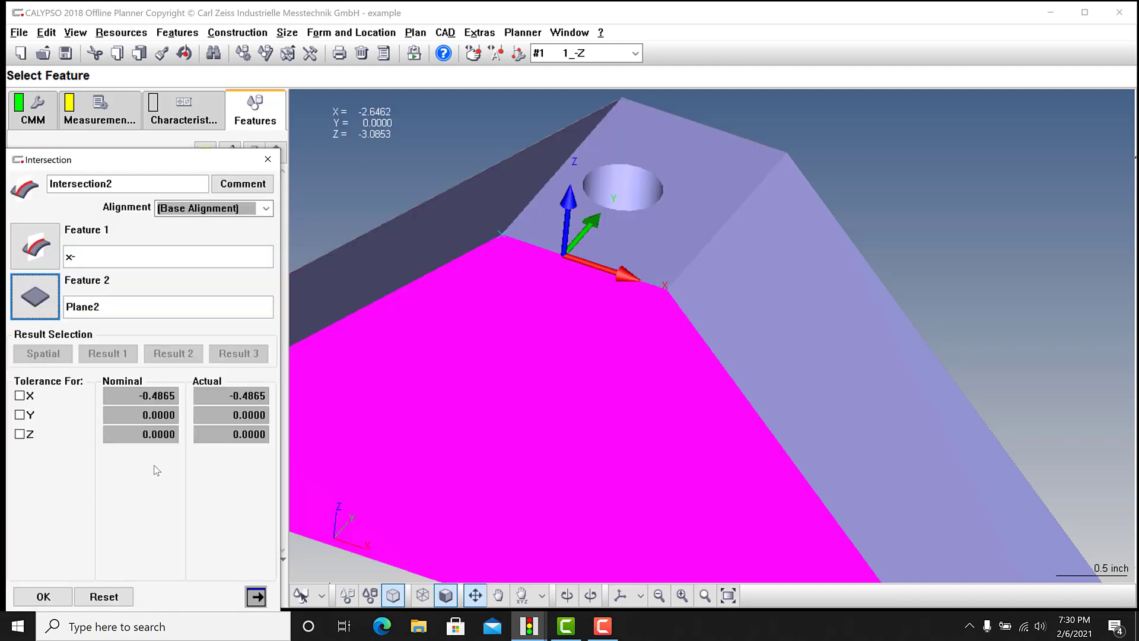
left_click(44, 596)
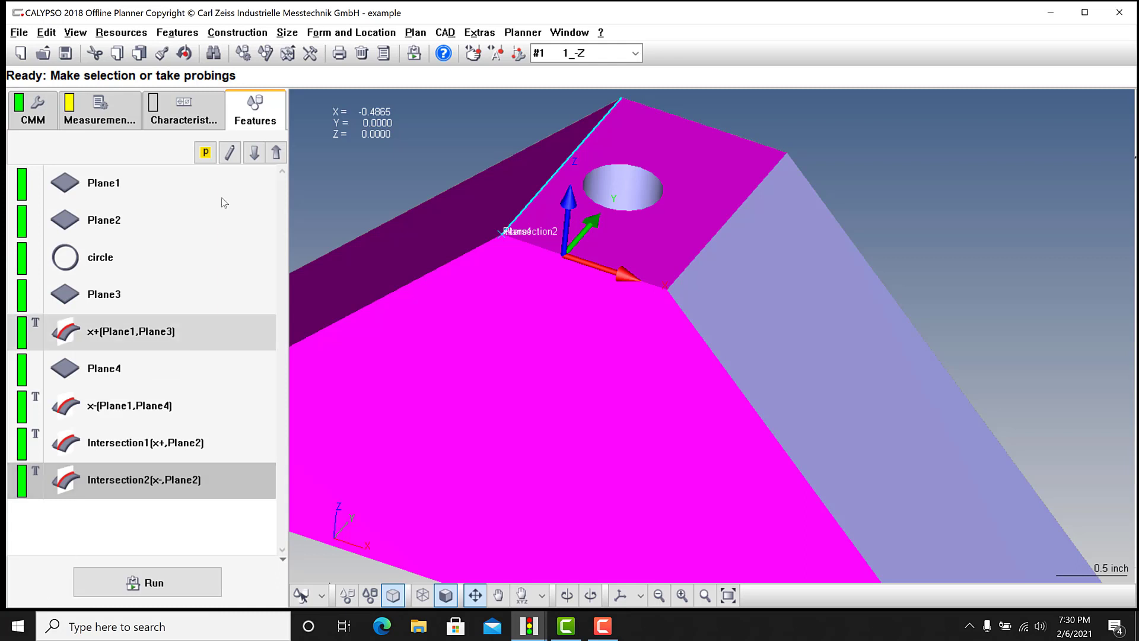
Add a simple distance characteristic, Distance1, and open its definition.
left_click(287, 32)
mouse_move(328, 86)
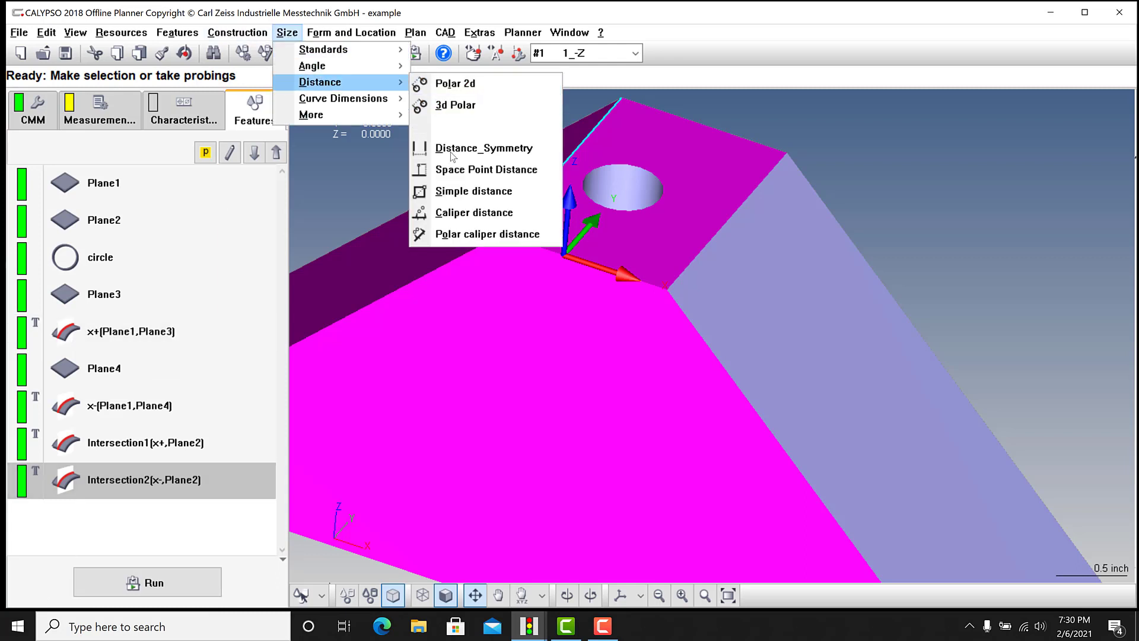
left_click(451, 191)
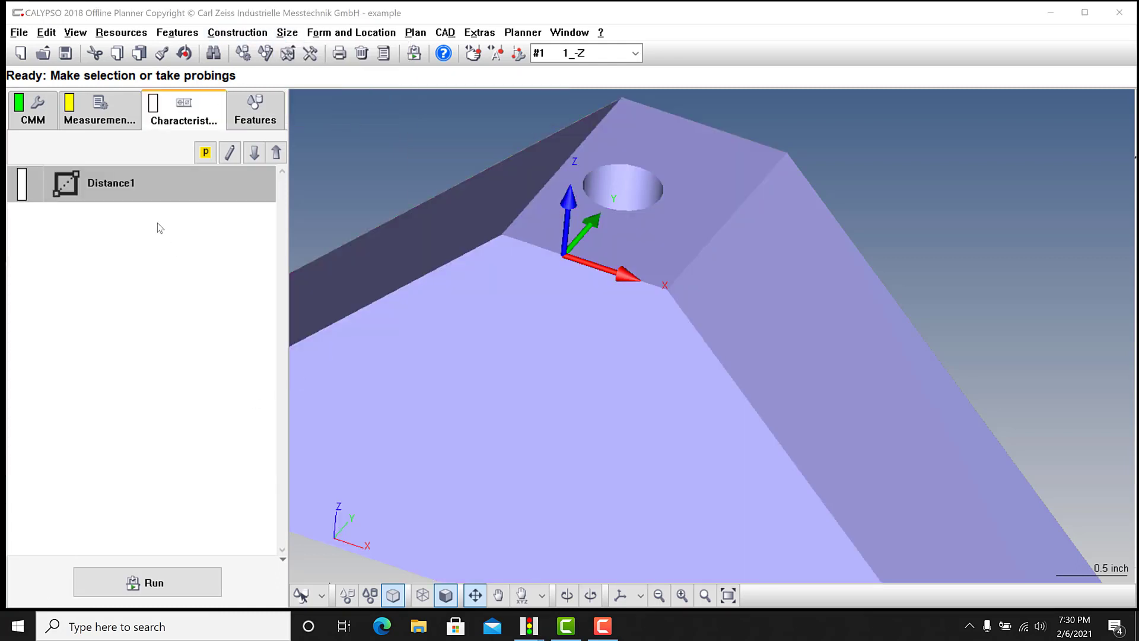
double_click(140, 188)
Measure Distance1 from Intersection1 to Intersection2, evaluated along X and R.
left_click(24, 266)
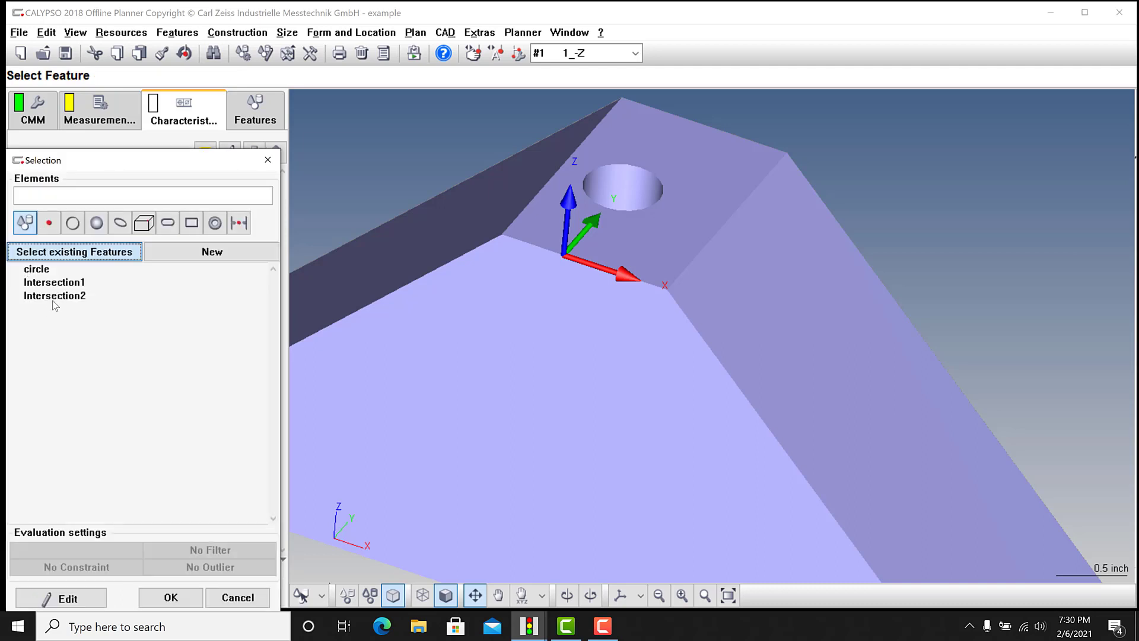
left_click(55, 283)
left_click(171, 597)
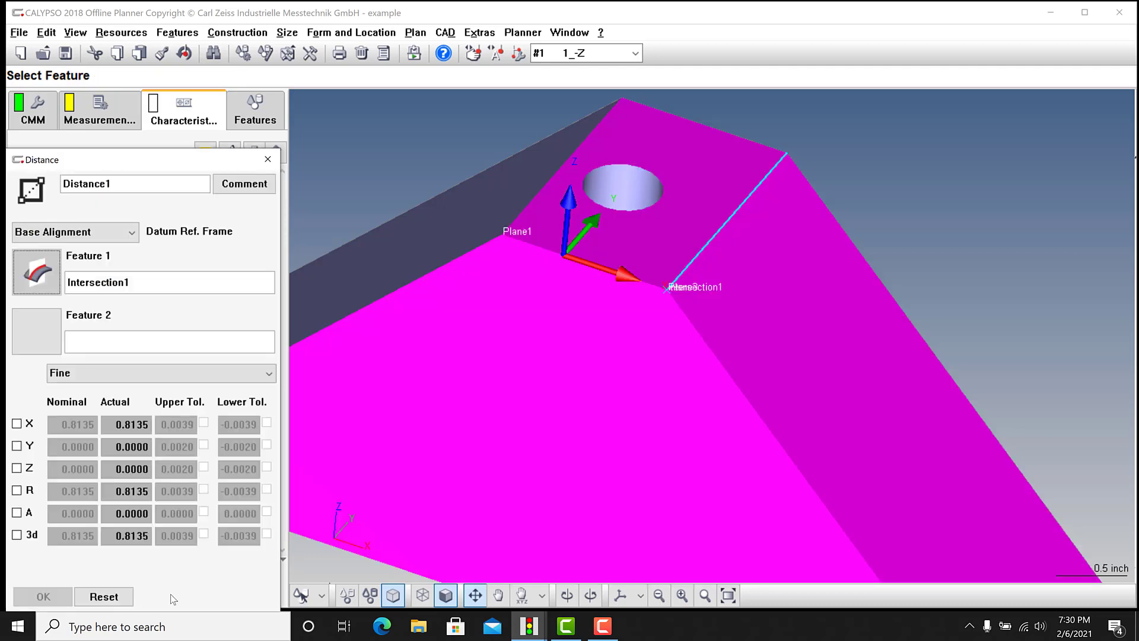
left_click(54, 359)
left_click(47, 297)
left_click(170, 598)
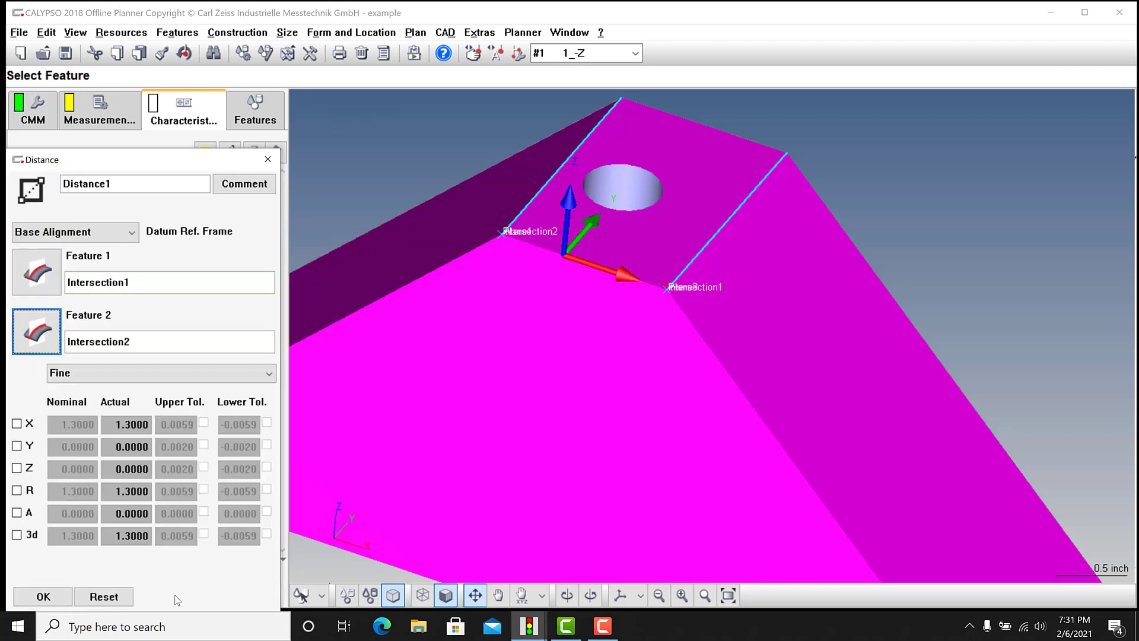
left_click(17, 424)
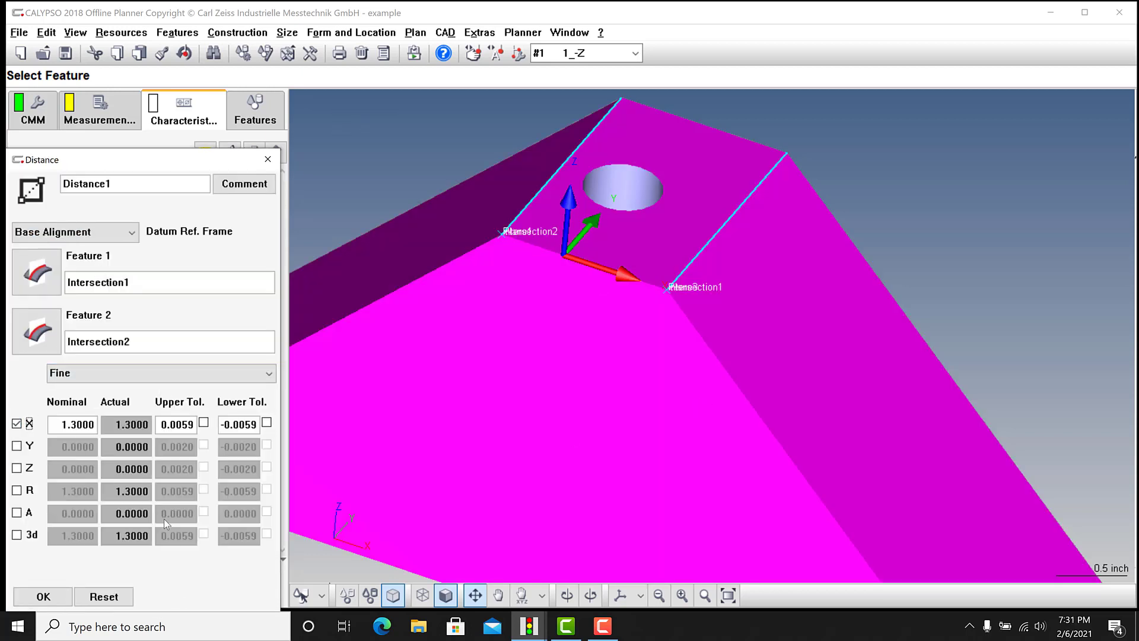
left_click(17, 490)
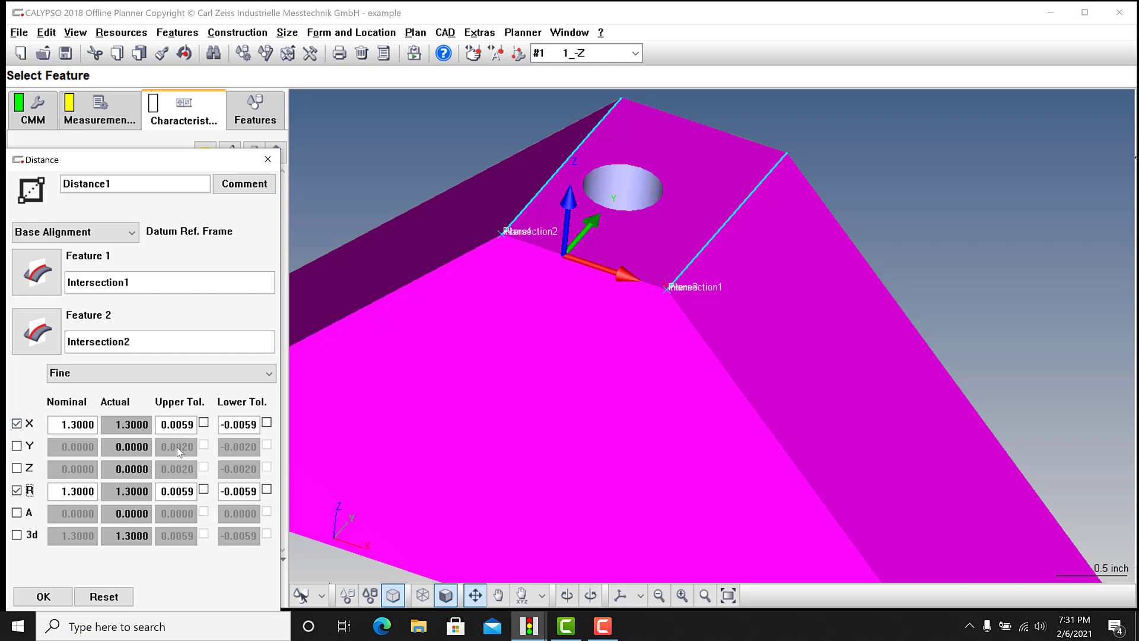
left_click(43, 596)
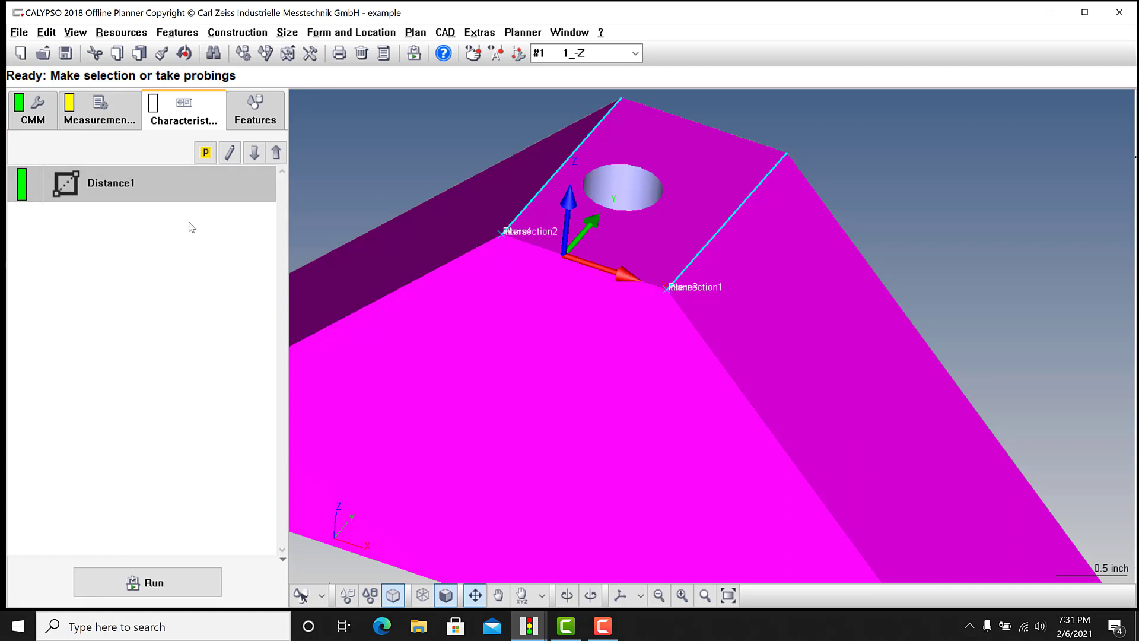
Start a Plane with Offset construction using Plane2 as the base plane.
scroll(973, 138, "down", 5)
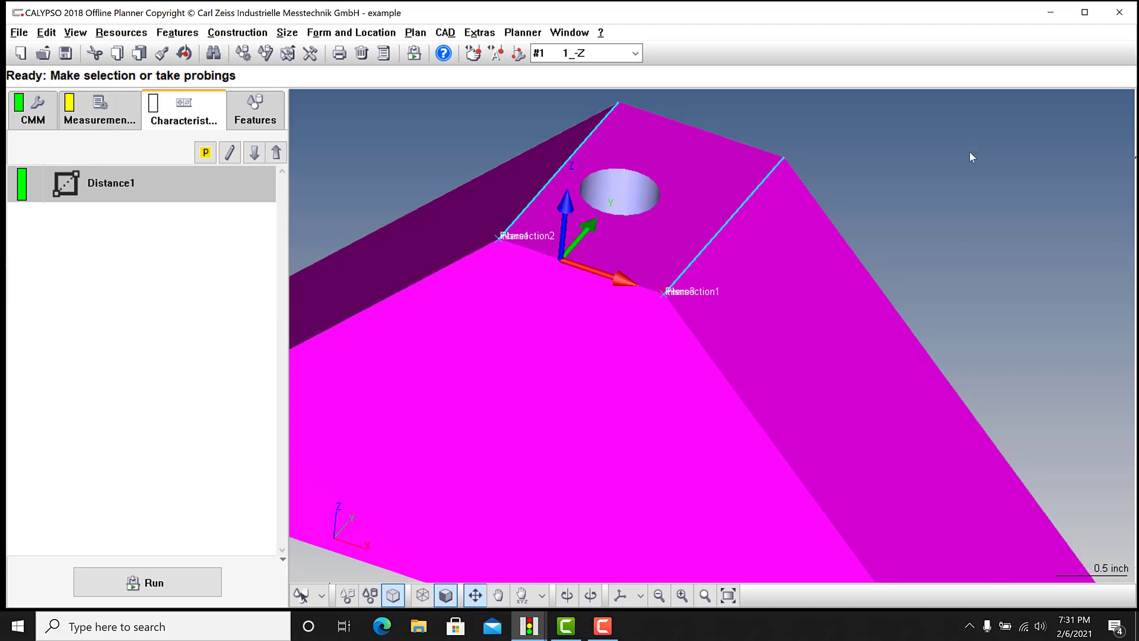
left_click(172, 212)
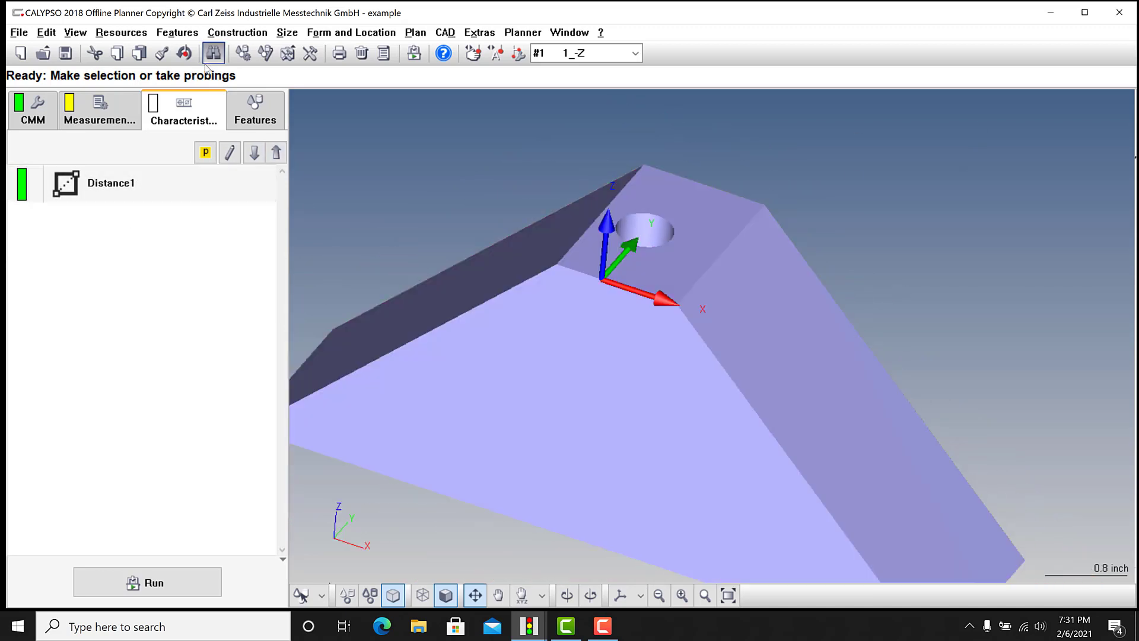
left_click(248, 32)
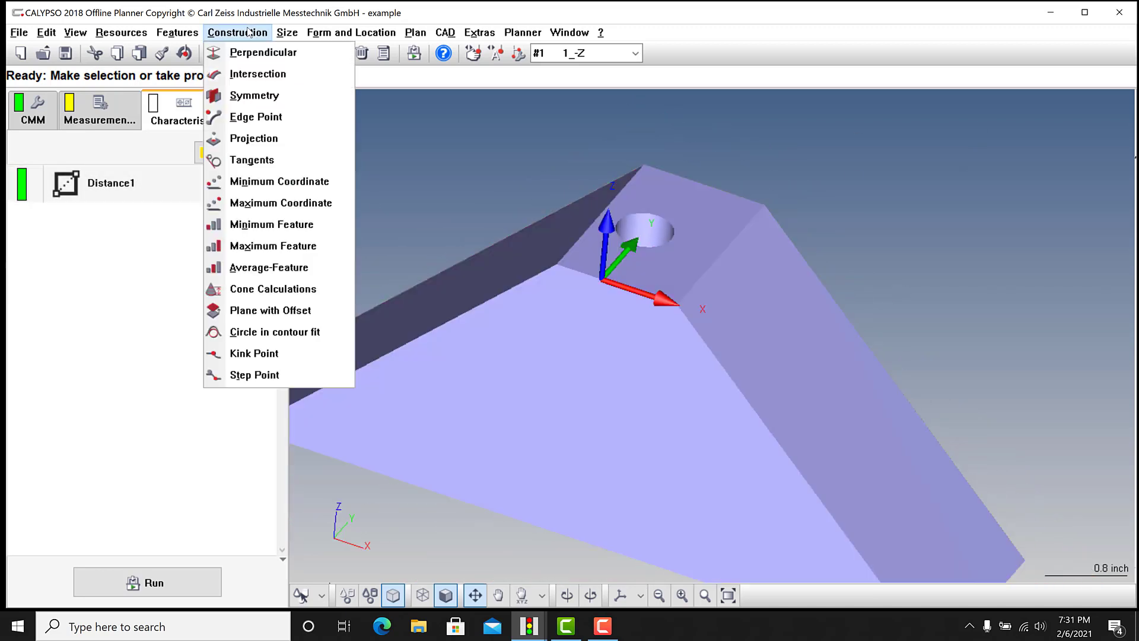
left_click(270, 310)
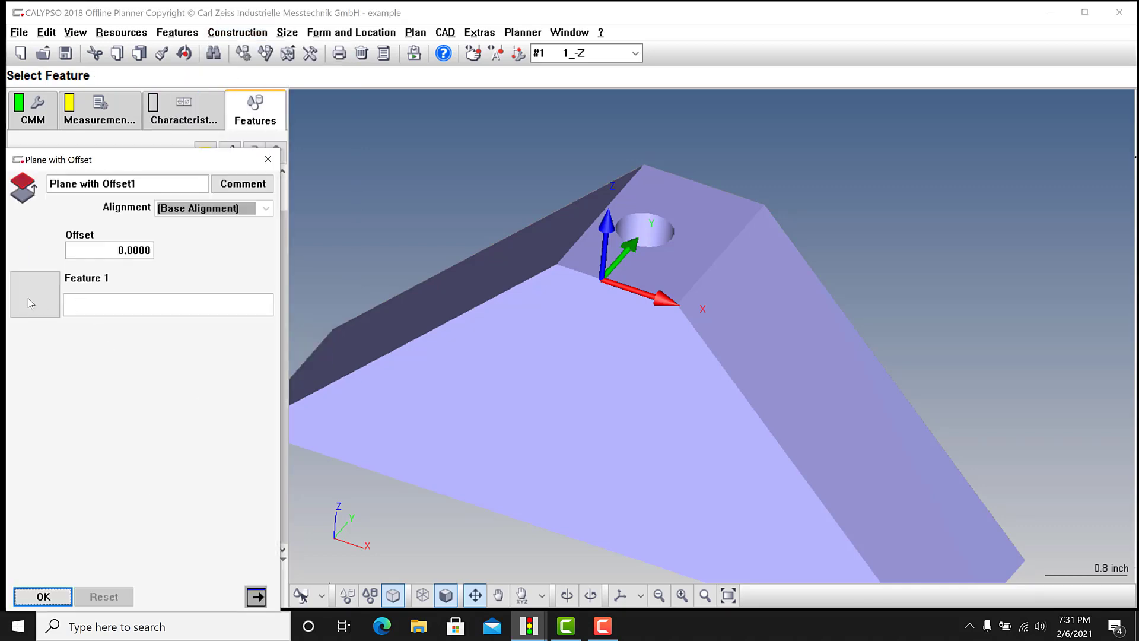
left_click(31, 303)
left_click(57, 283)
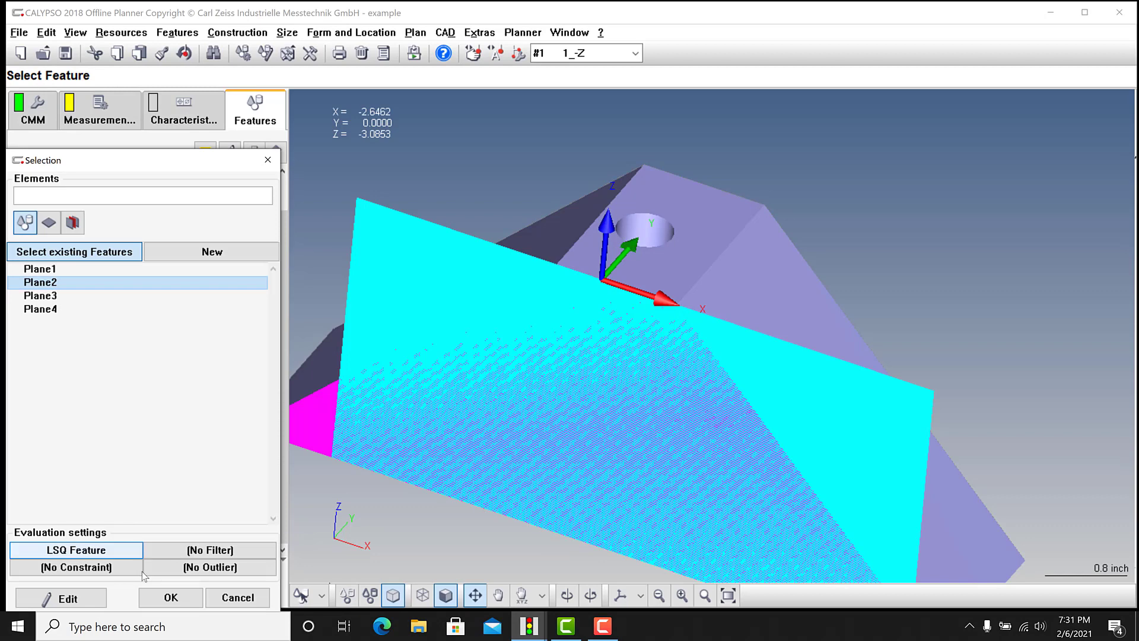
left_click(171, 598)
Set the offset to -1.0000 and finish Plane with Offset1.
left_click_drag(107, 255, 153, 254)
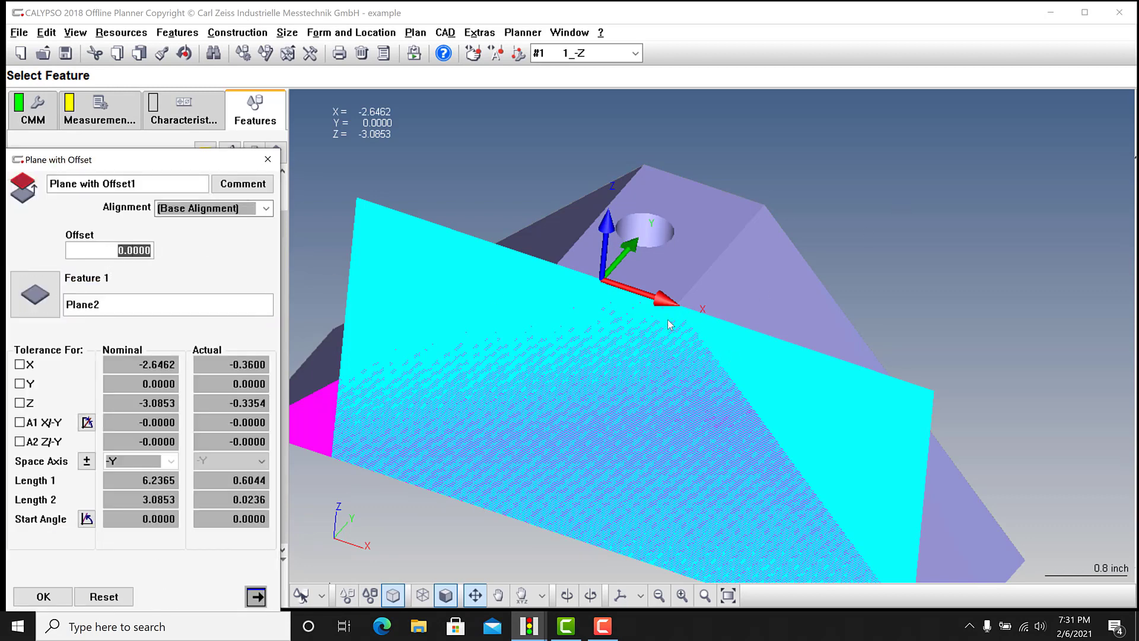
type("1")
key("Return")
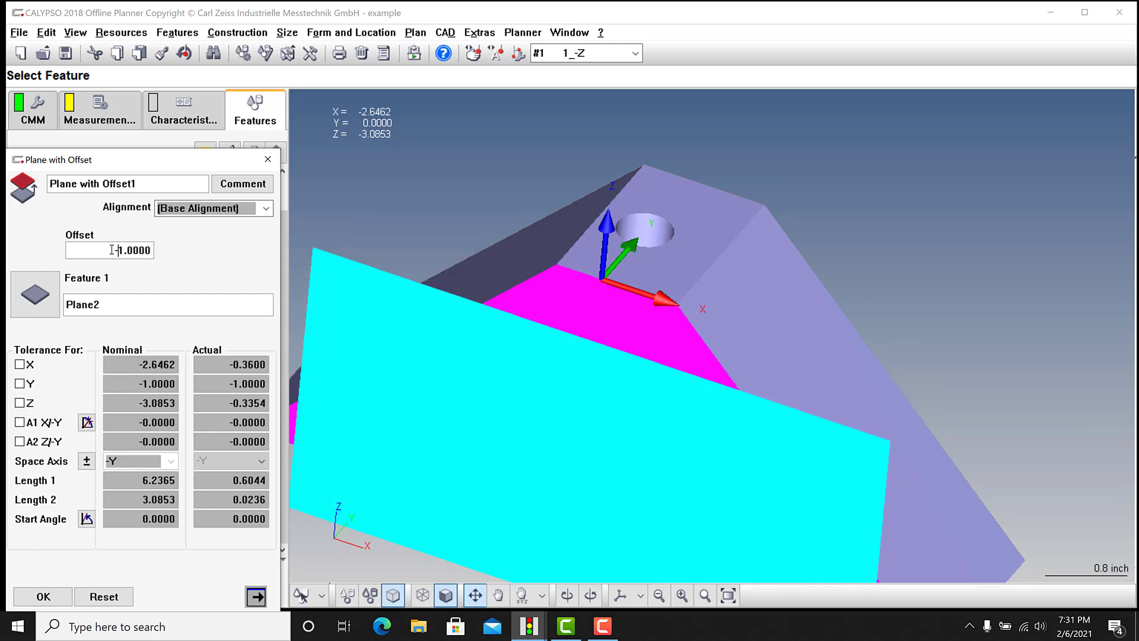
type("-")
key("Return")
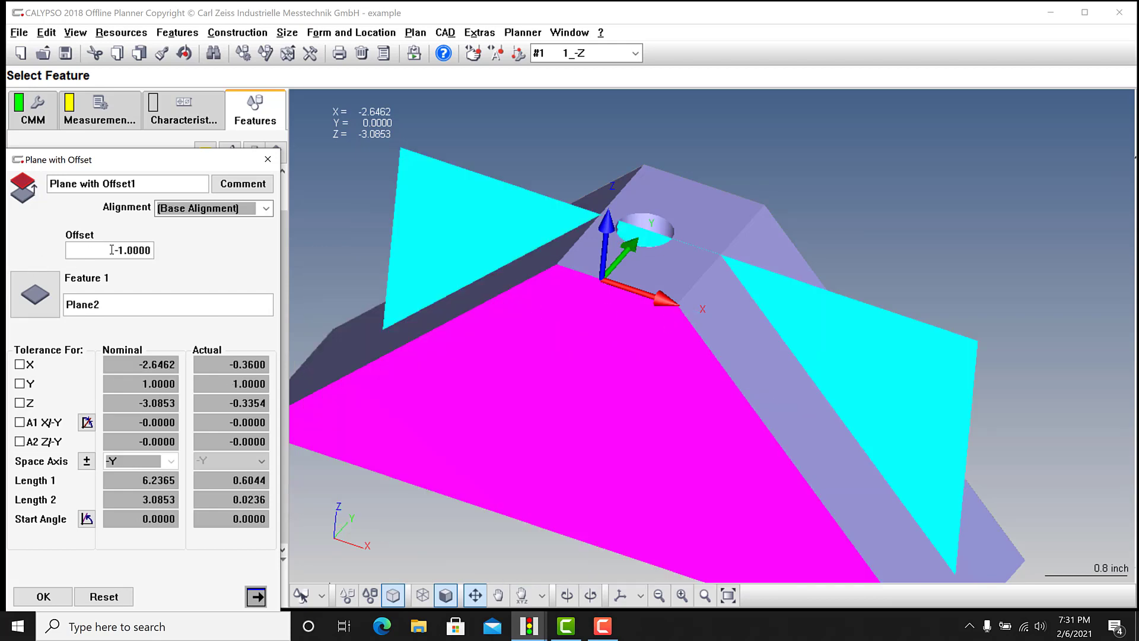
left_click(43, 596)
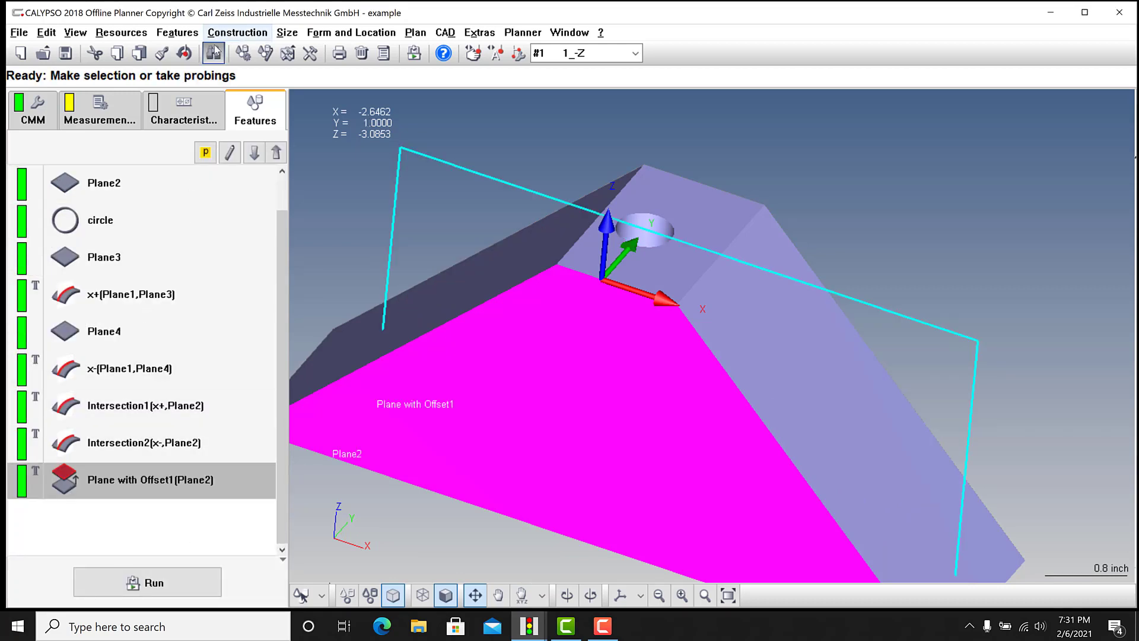
Create Intersection3 from Plane with Offset1 and the x+ line.
left_click(238, 32)
left_click(240, 74)
left_click(44, 248)
left_click(66, 387)
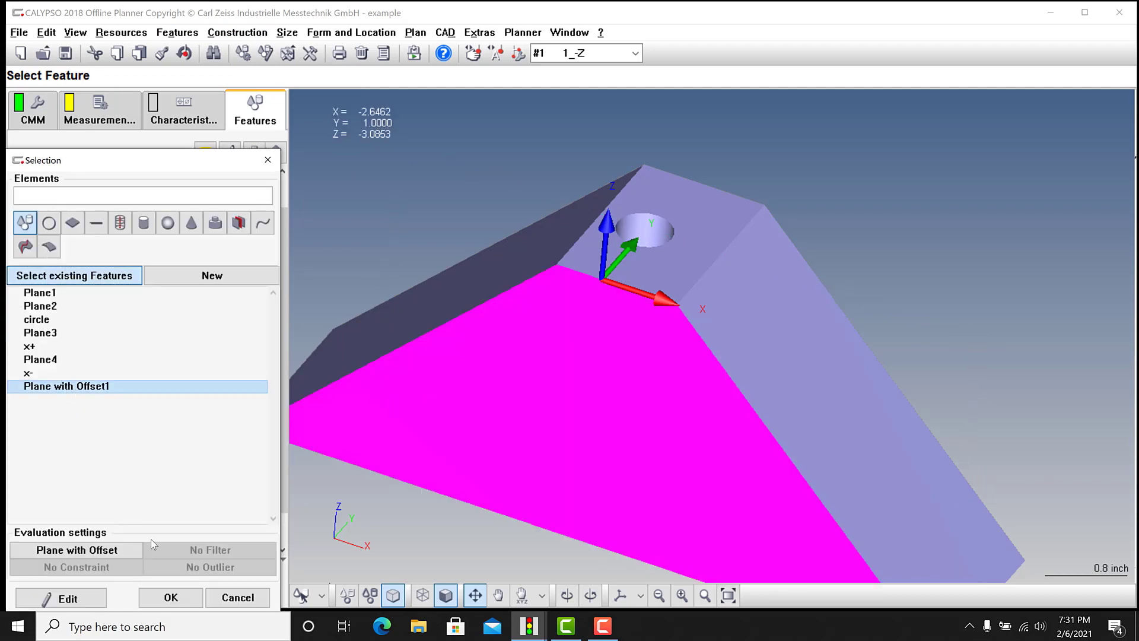
left_click(171, 597)
left_click(41, 314)
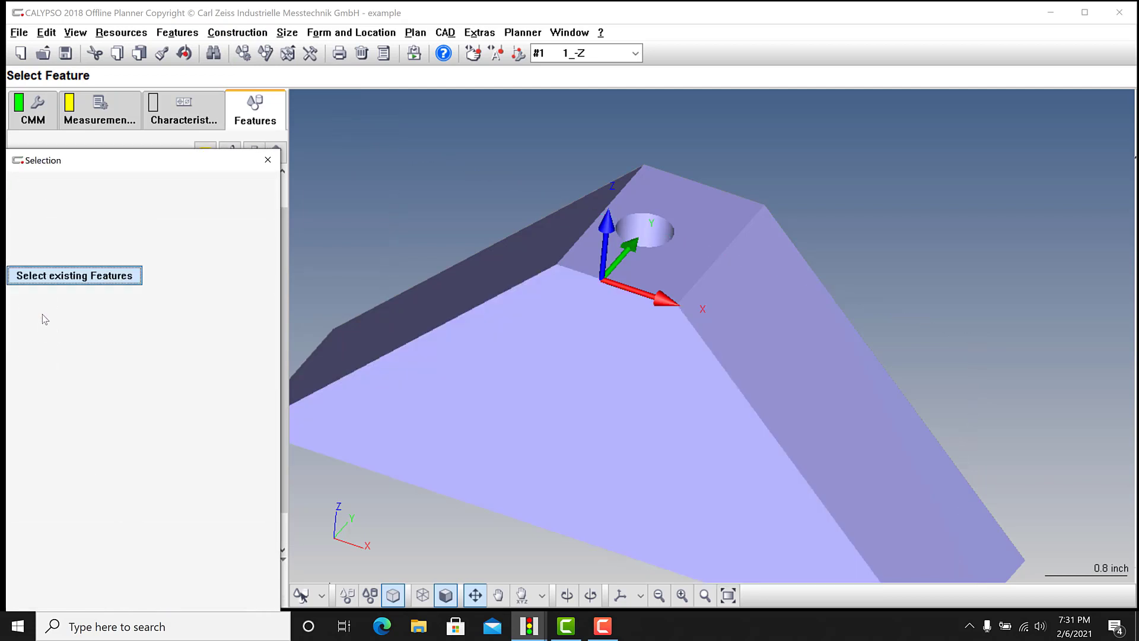
left_click(53, 347)
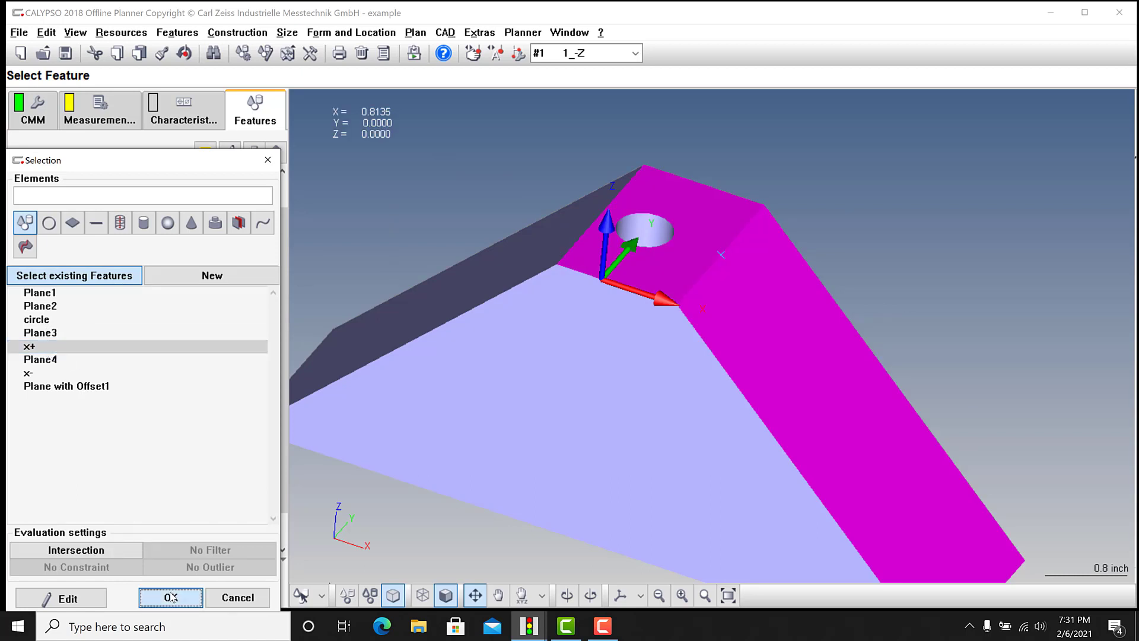
left_click(171, 597)
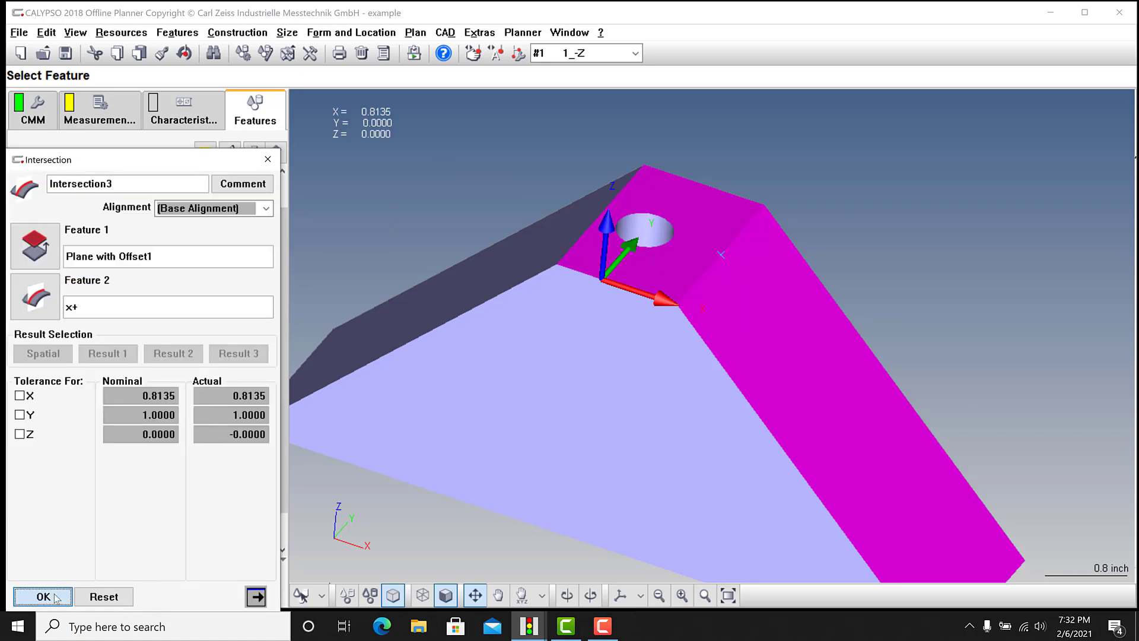
left_click(41, 596)
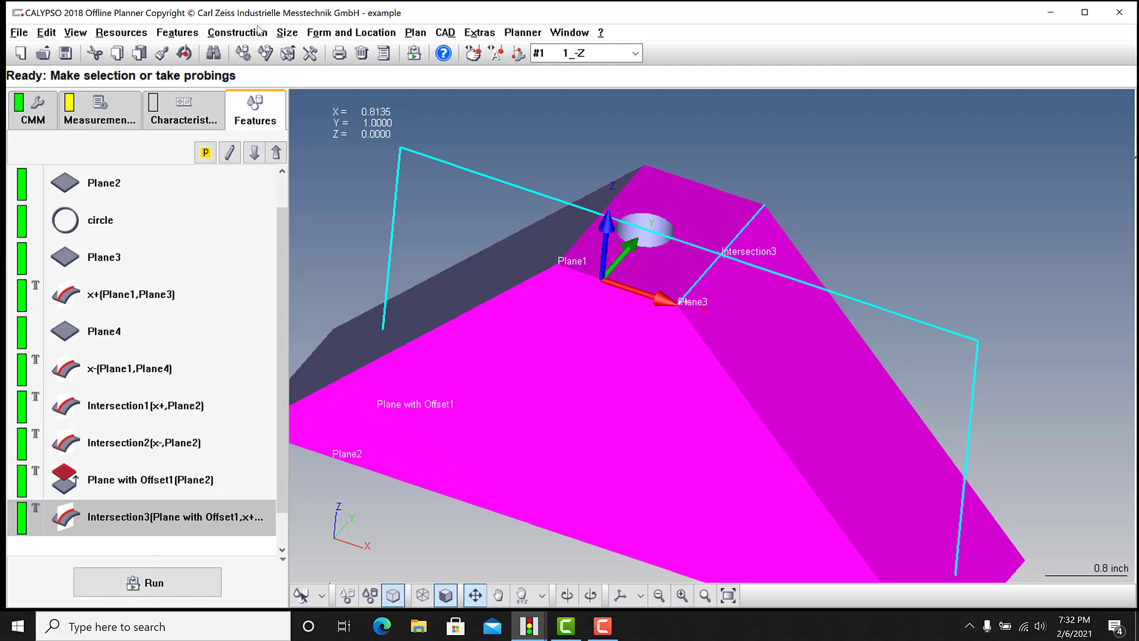
Create Intersection4 from Plane with Offset1 and the x- line.
left_click(237, 33)
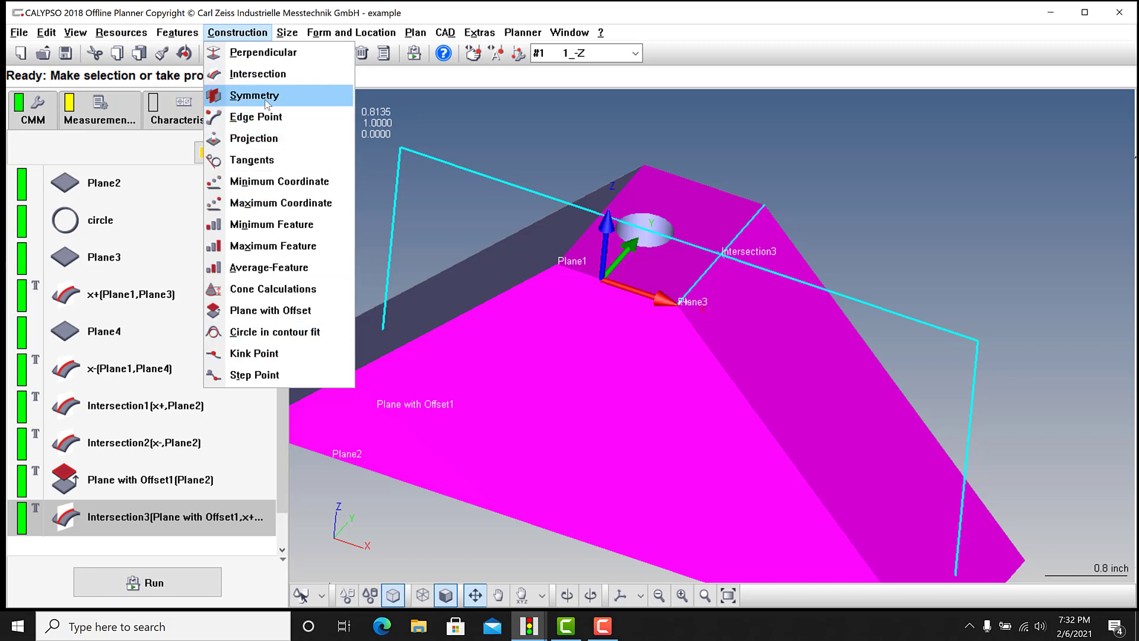
left_click(260, 75)
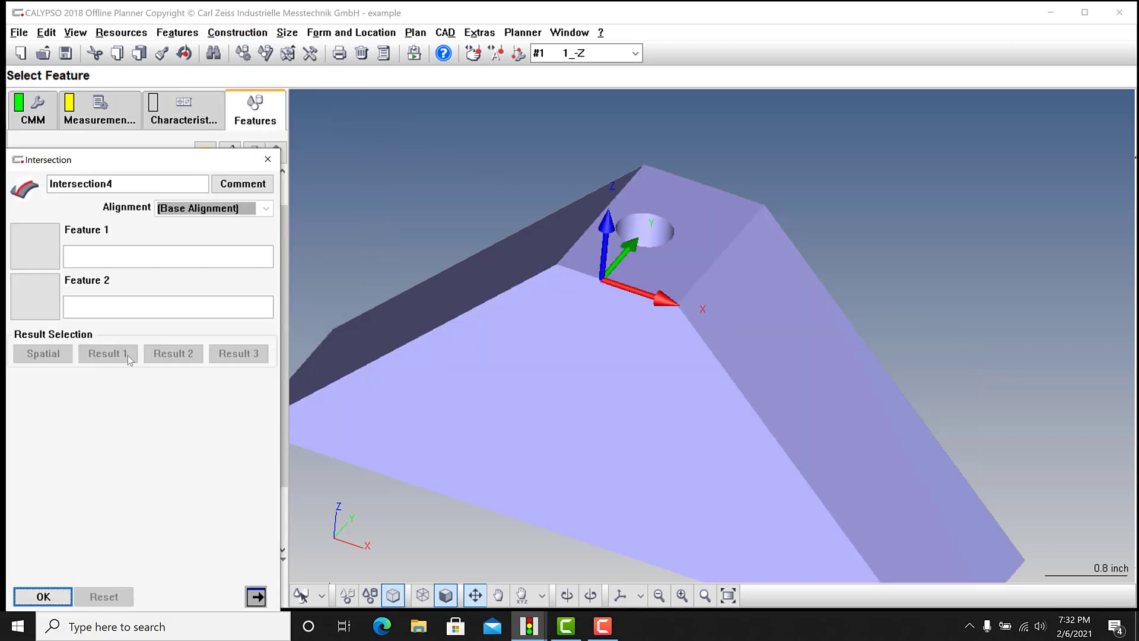
left_click(56, 255)
left_click(54, 386)
left_click(171, 597)
left_click(35, 309)
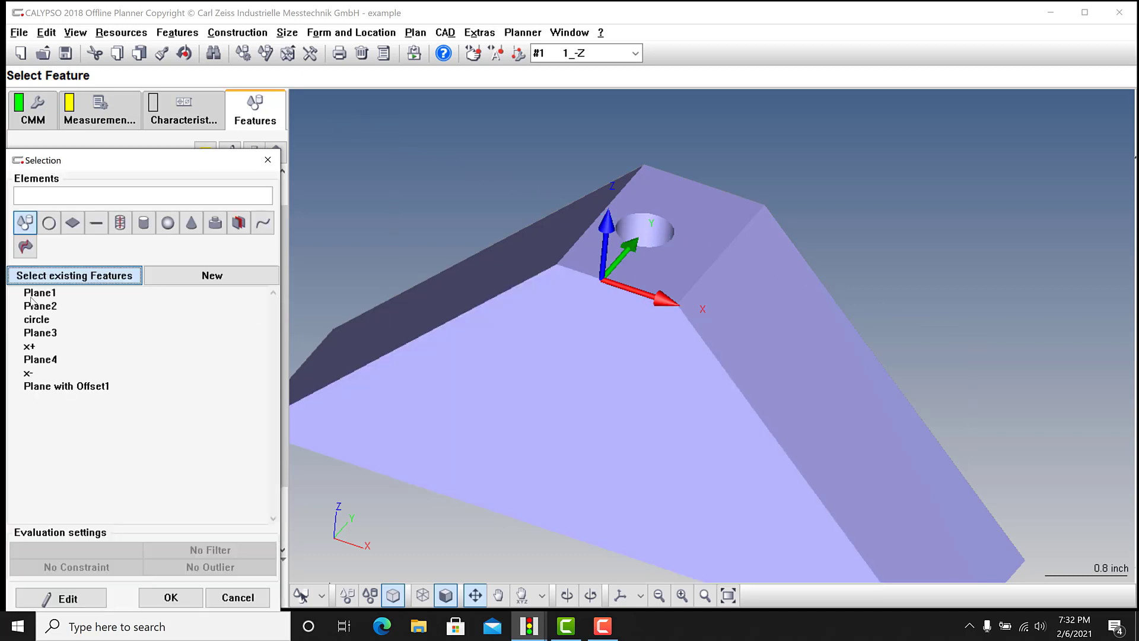
left_click(36, 374)
left_click(170, 598)
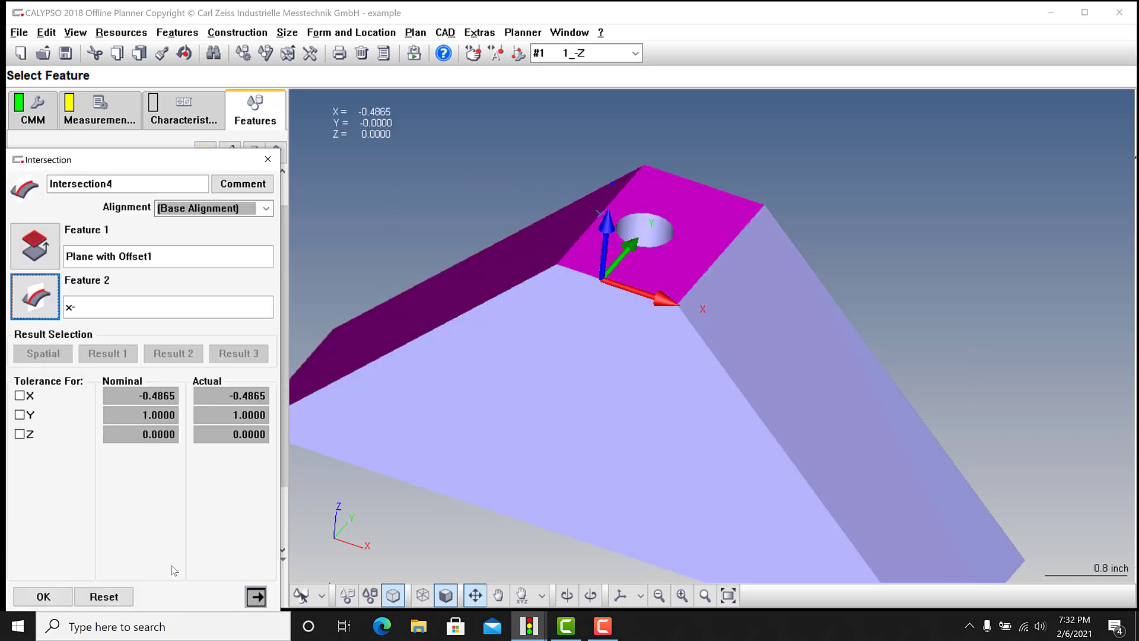
left_click(36, 596)
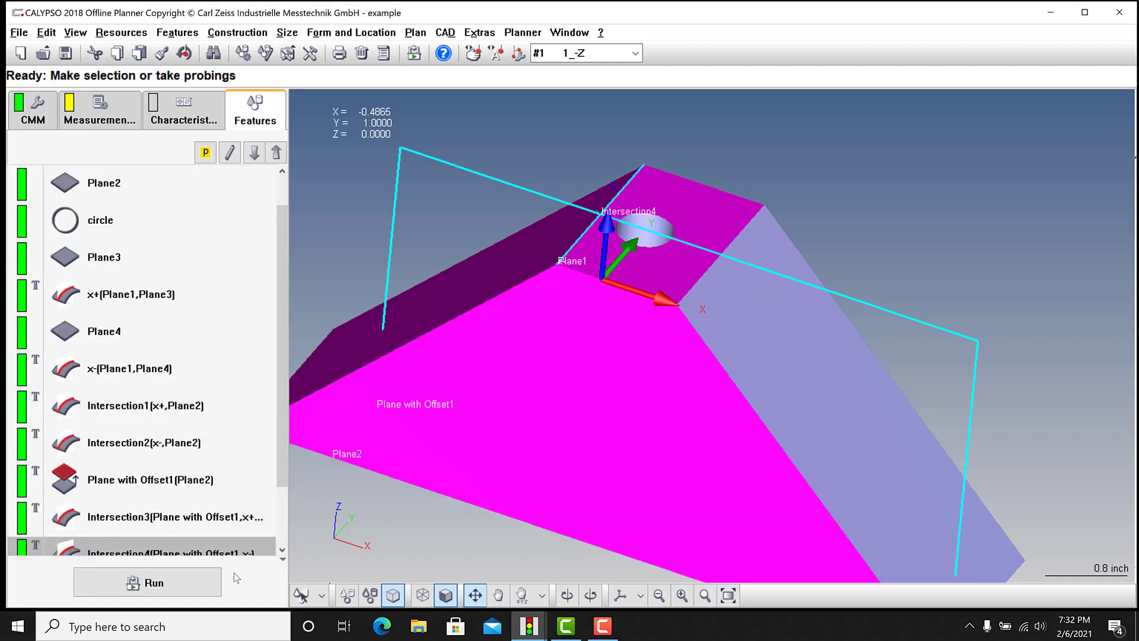
scroll(264, 366, "down", 2)
Add a Cartesian distance characteristic and open the Cartesian Distance1 settings.
left_click(178, 112)
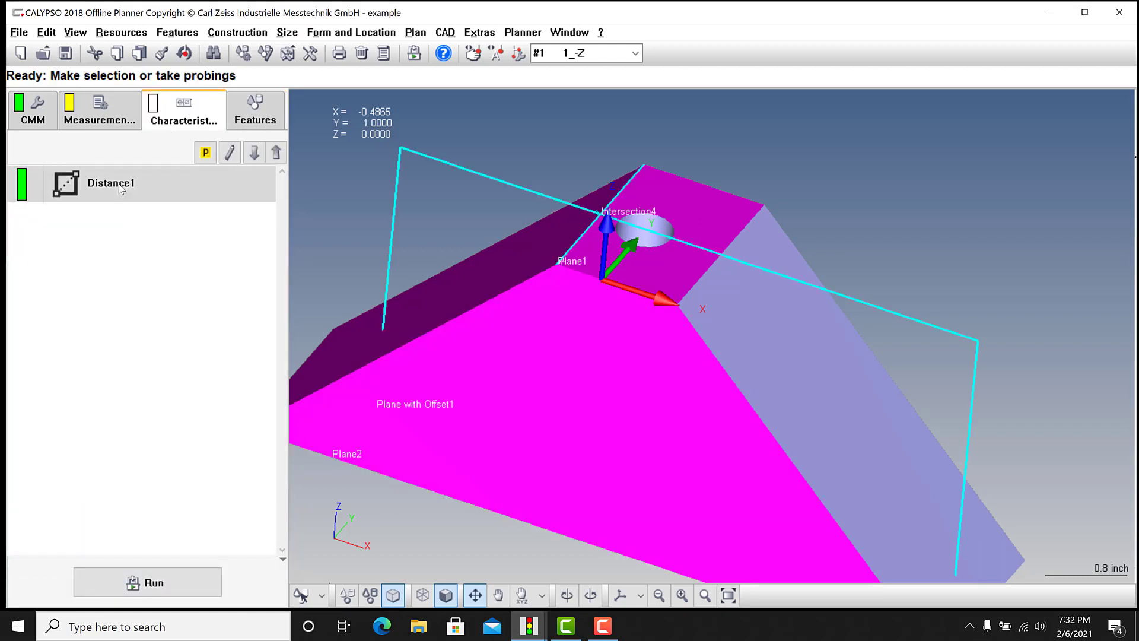
left_click(216, 33)
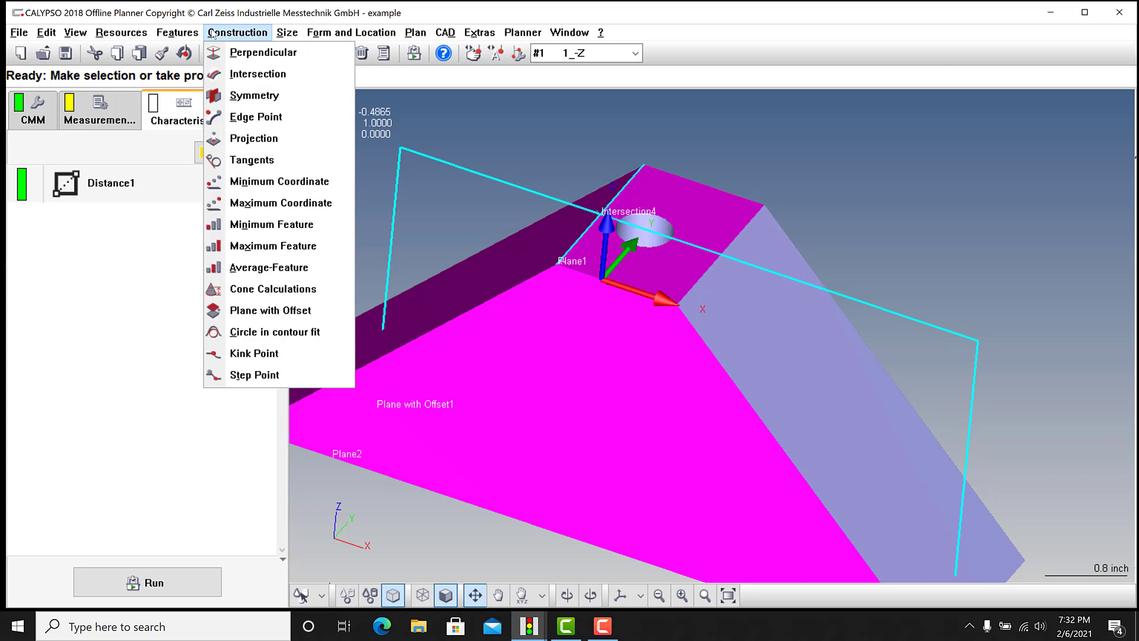
mouse_move(287, 33)
mouse_move(323, 82)
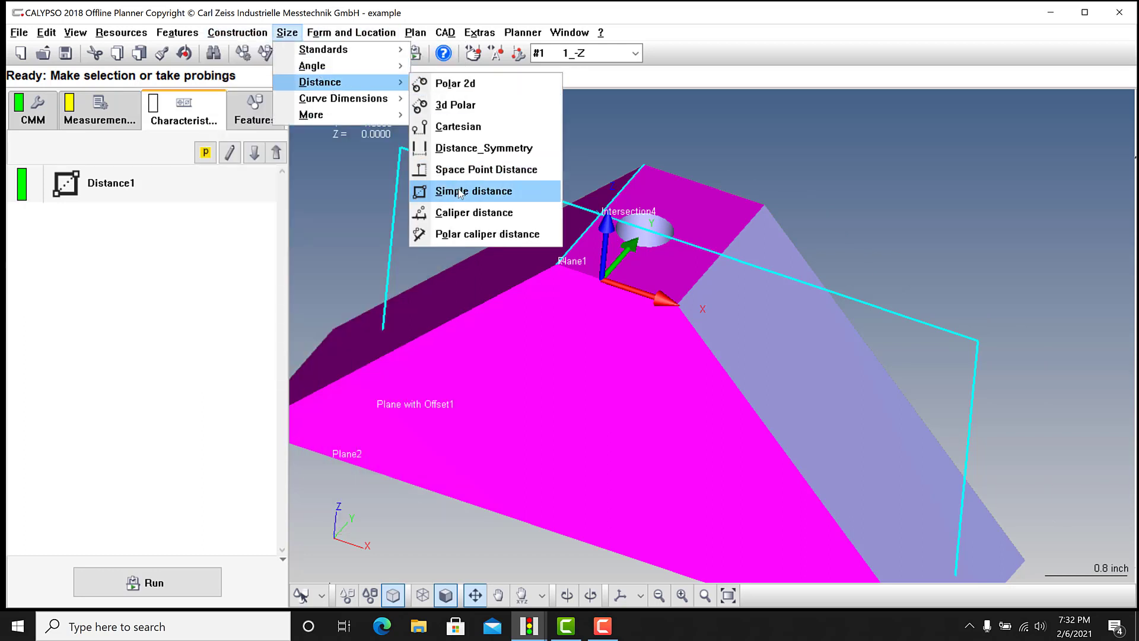
left_click(458, 131)
double_click(119, 231)
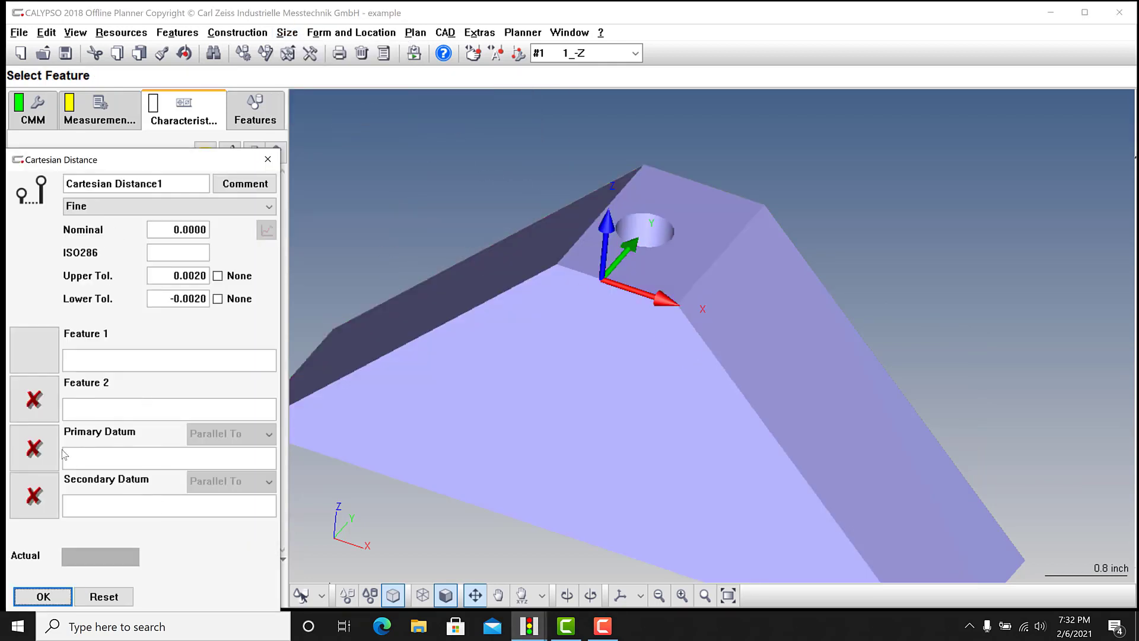
Set Feature 1 to Intersection3 and Feature 2 to Intersection4.
left_click(30, 355)
left_click(80, 426)
left_click(171, 597)
left_click(43, 408)
left_click(68, 440)
left_click(170, 597)
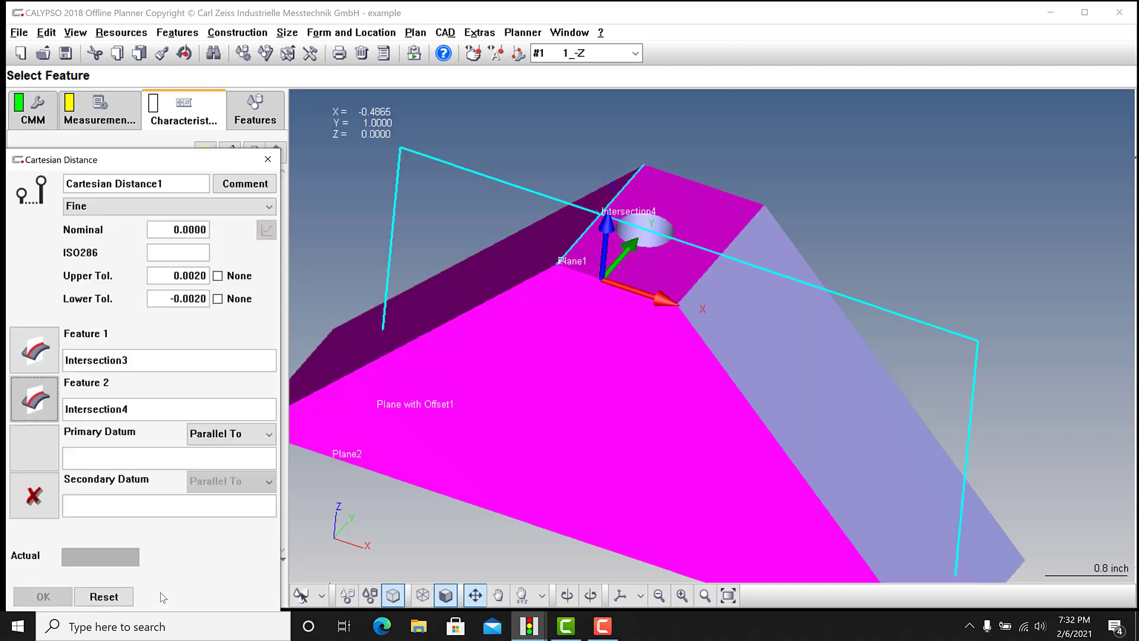
Use Plane1 as primary datum and Plane2 as secondary datum, then save.
left_click(34, 447)
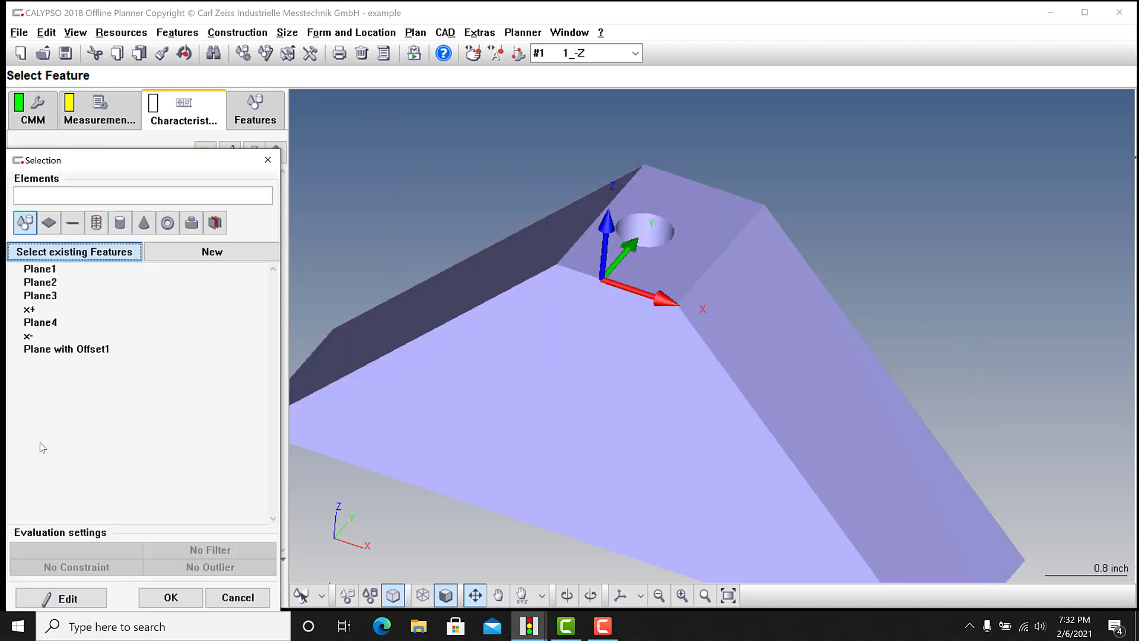
left_click(44, 274)
left_click(171, 597)
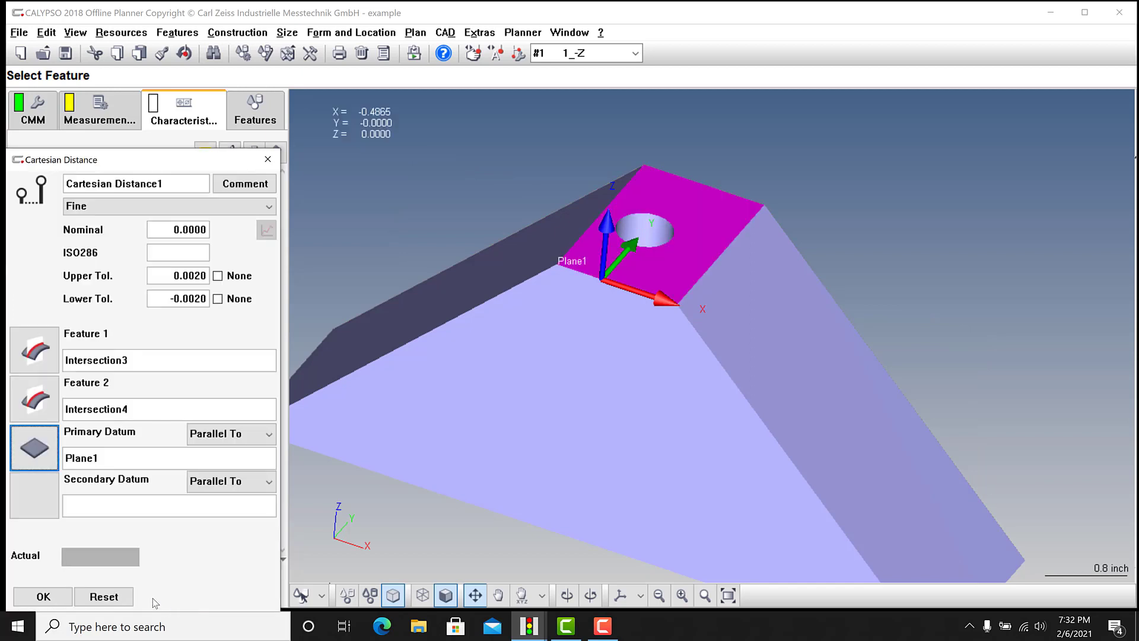
left_click(43, 440)
left_click(32, 282)
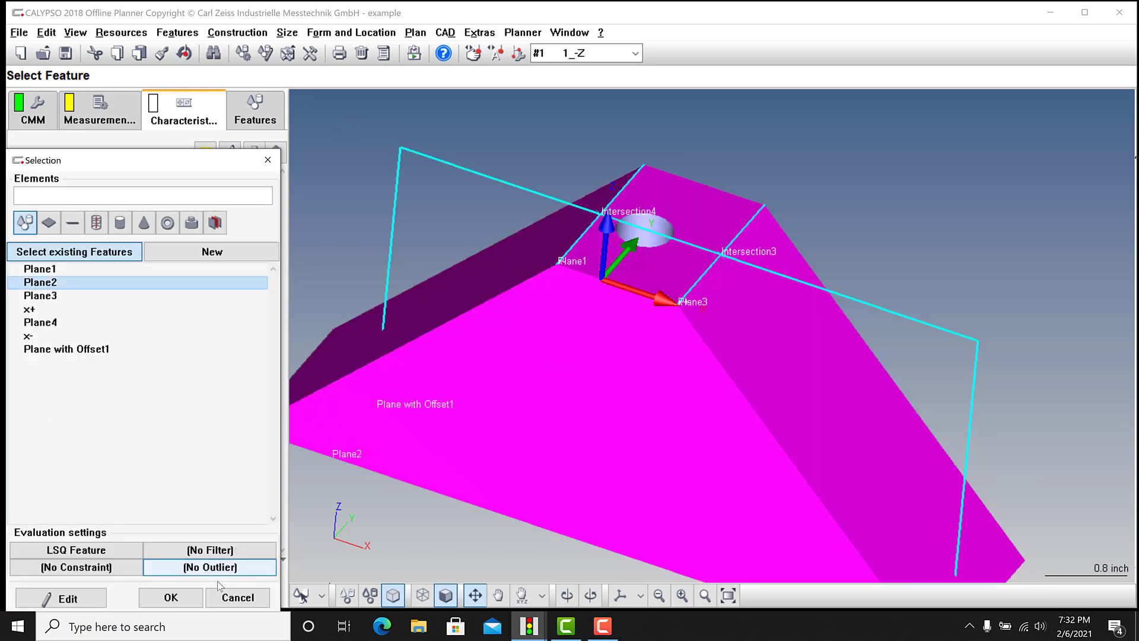
left_click(170, 597)
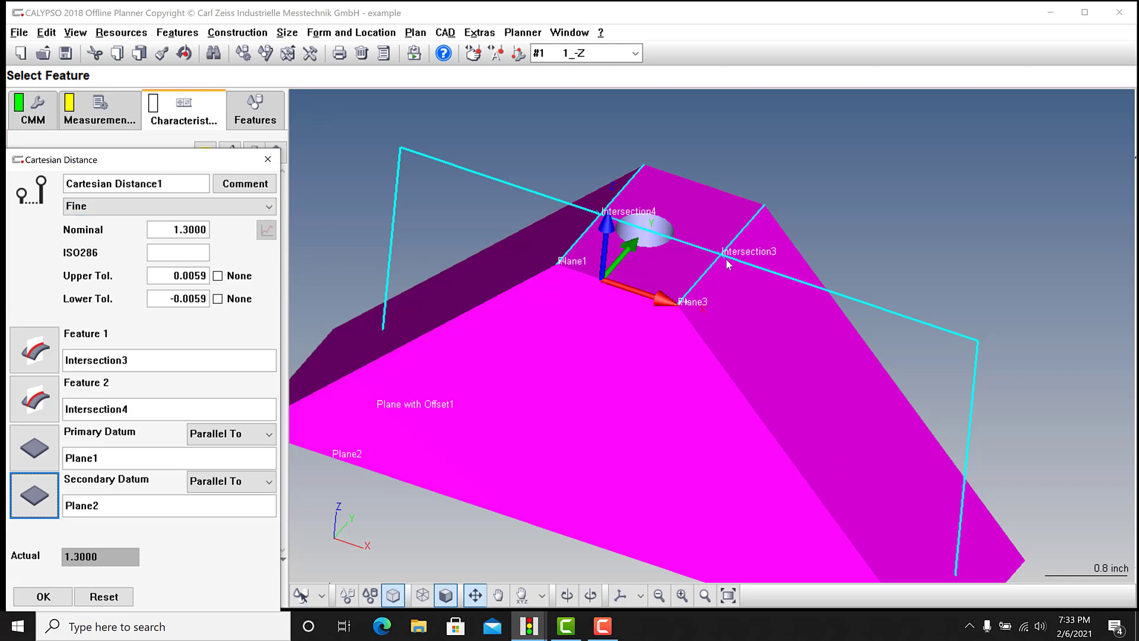
left_click(42, 596)
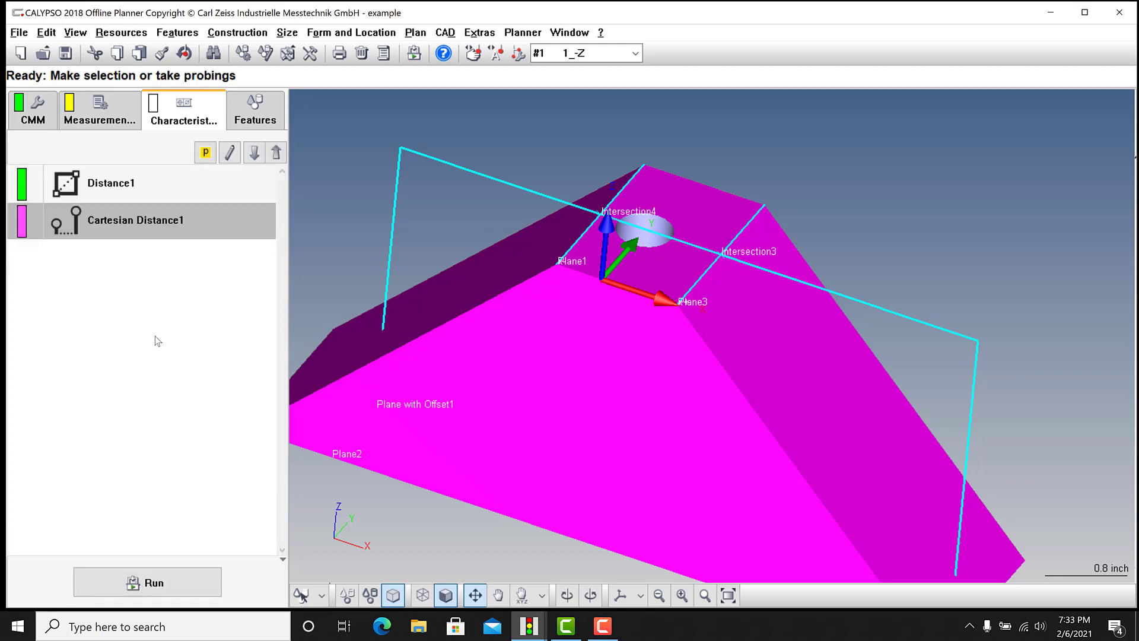
Open the measurement plan simulation from the Planner menu and move it aside.
double_click(118, 230)
left_click(44, 597)
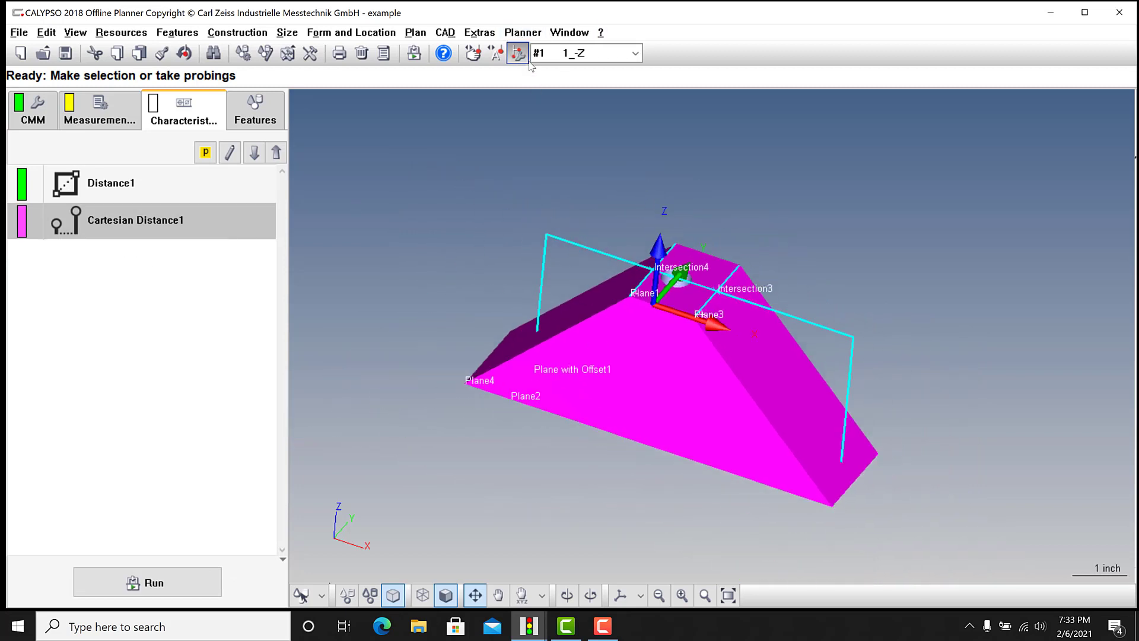
left_click(523, 32)
left_click(593, 68)
left_click_drag(561, 159, 392, 95)
Execute Cartesian Distance1 in simulation, then reopen its settings to check the 1.3000 actual.
right_click(130, 216)
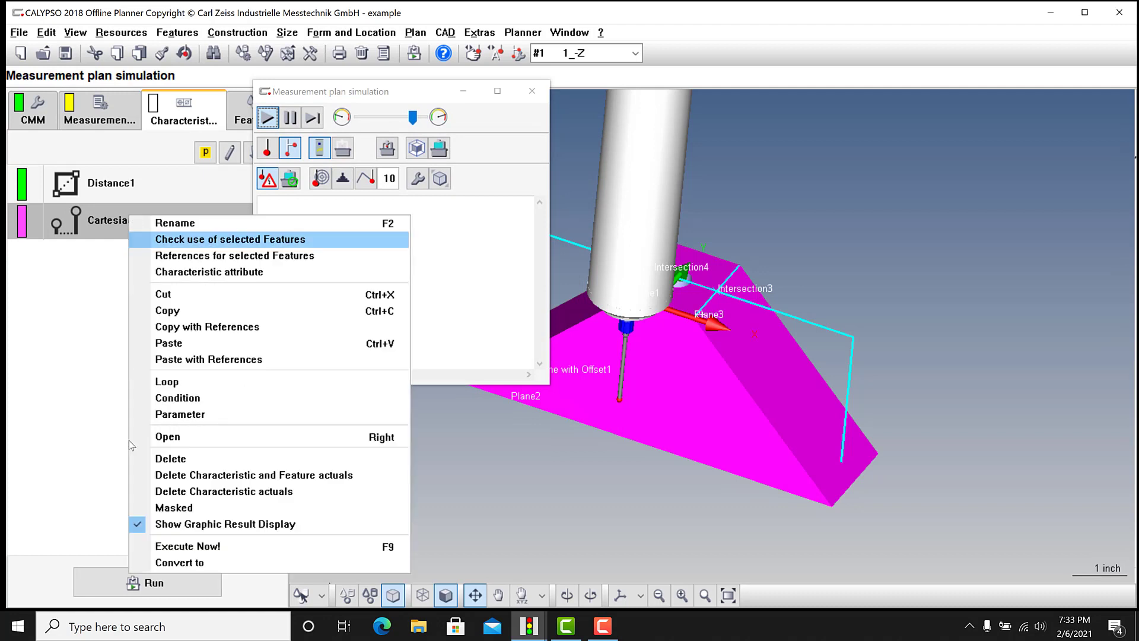
left_click(178, 546)
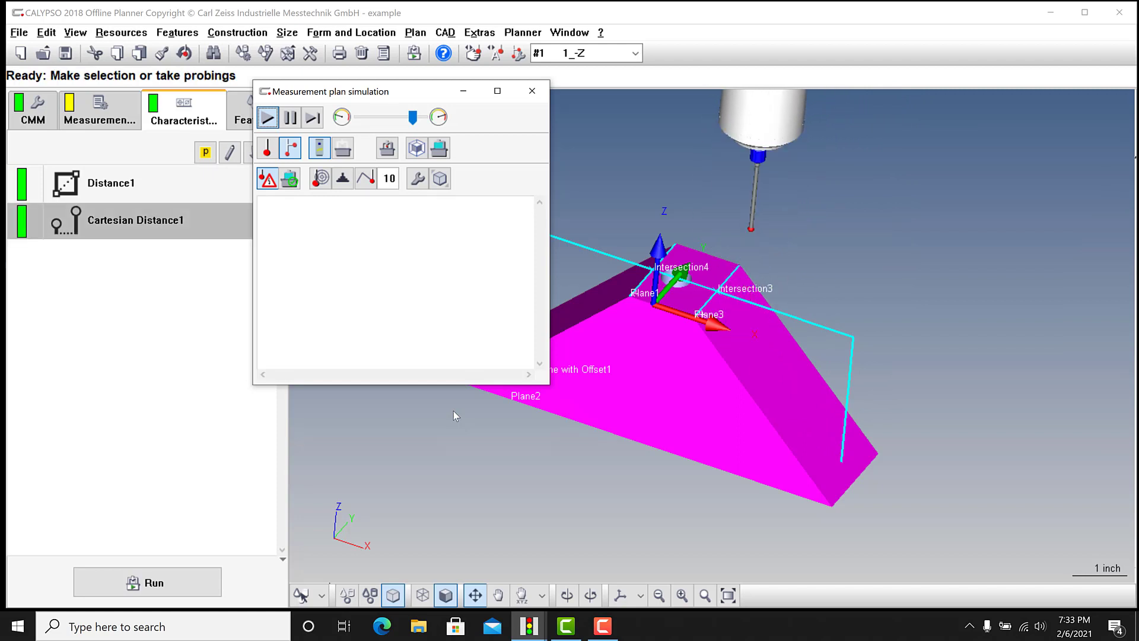
left_click(532, 91)
double_click(135, 220)
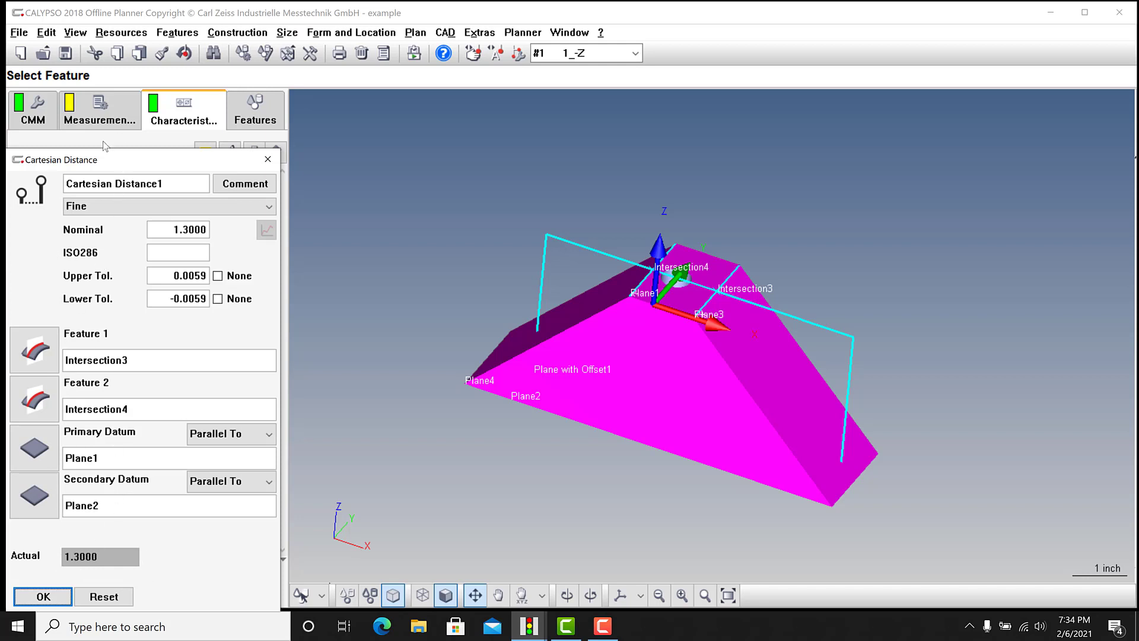
Close Cartesian Distance1's settings, return to the Features list, and rotate the part view.
left_click(43, 596)
left_click(248, 106)
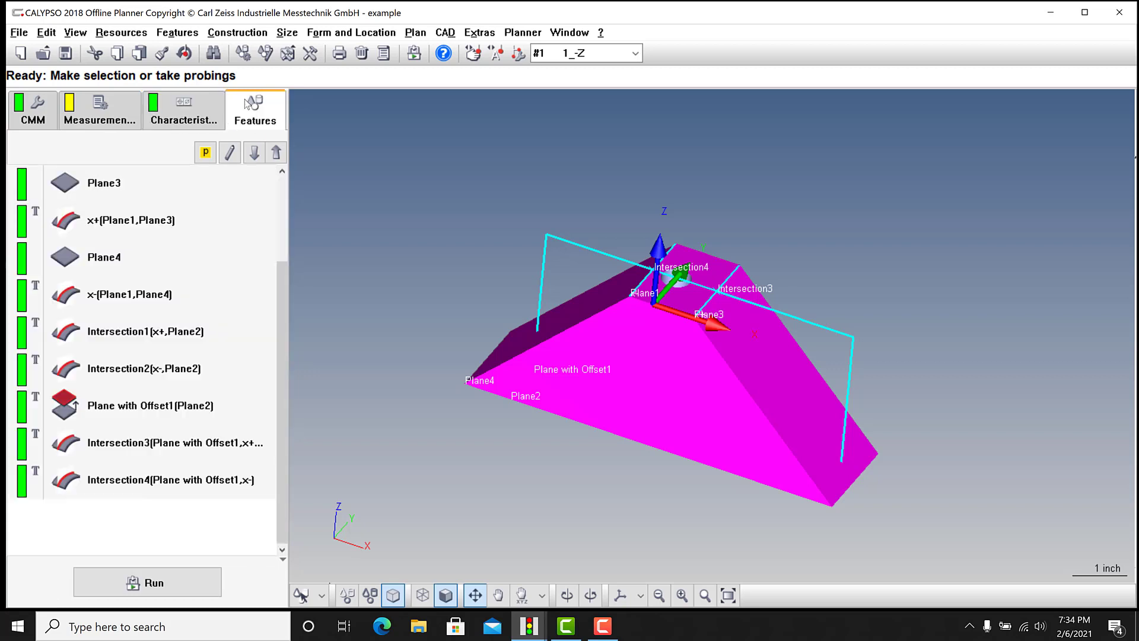
scroll(595, 258, "up", 3)
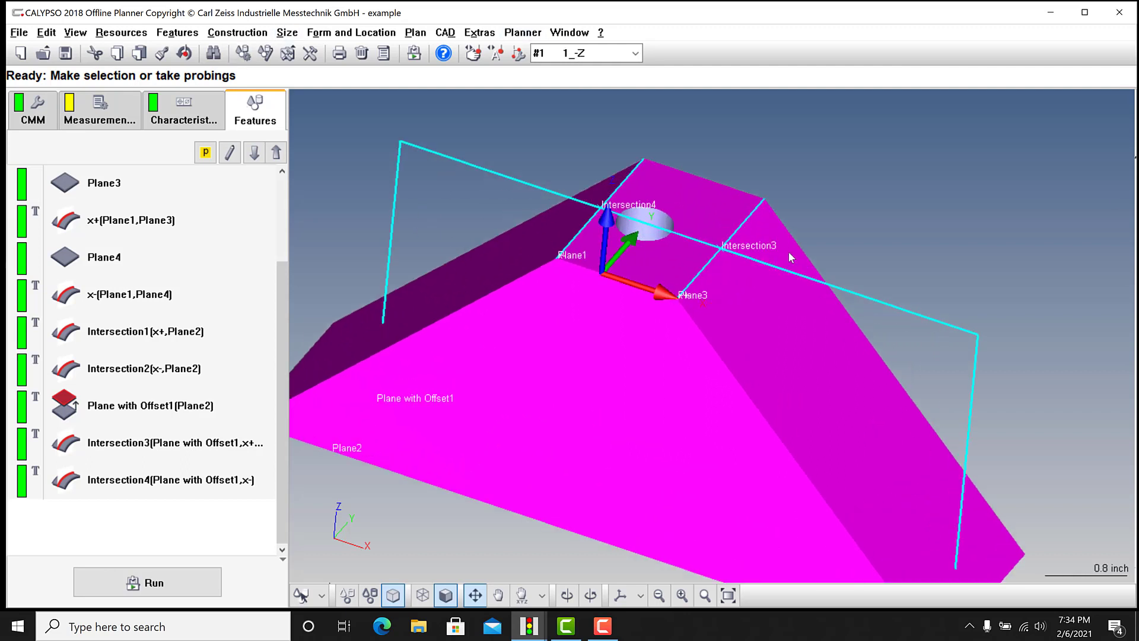
scroll(788, 251, "down", 1)
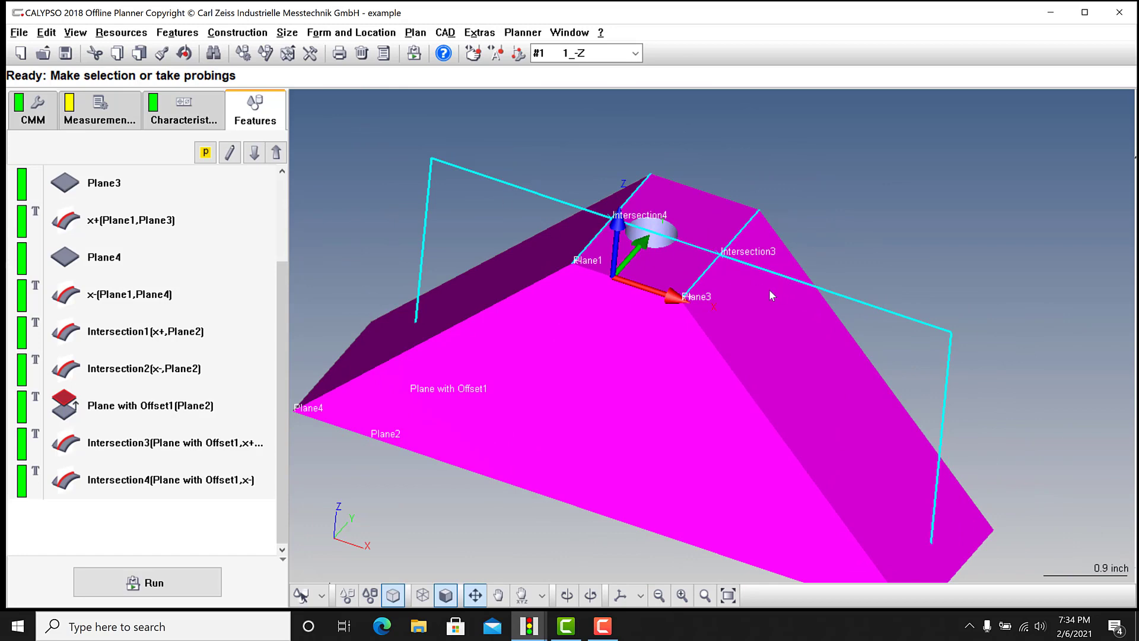
scroll(774, 280, "down", 1)
scroll(772, 284, "up", 2)
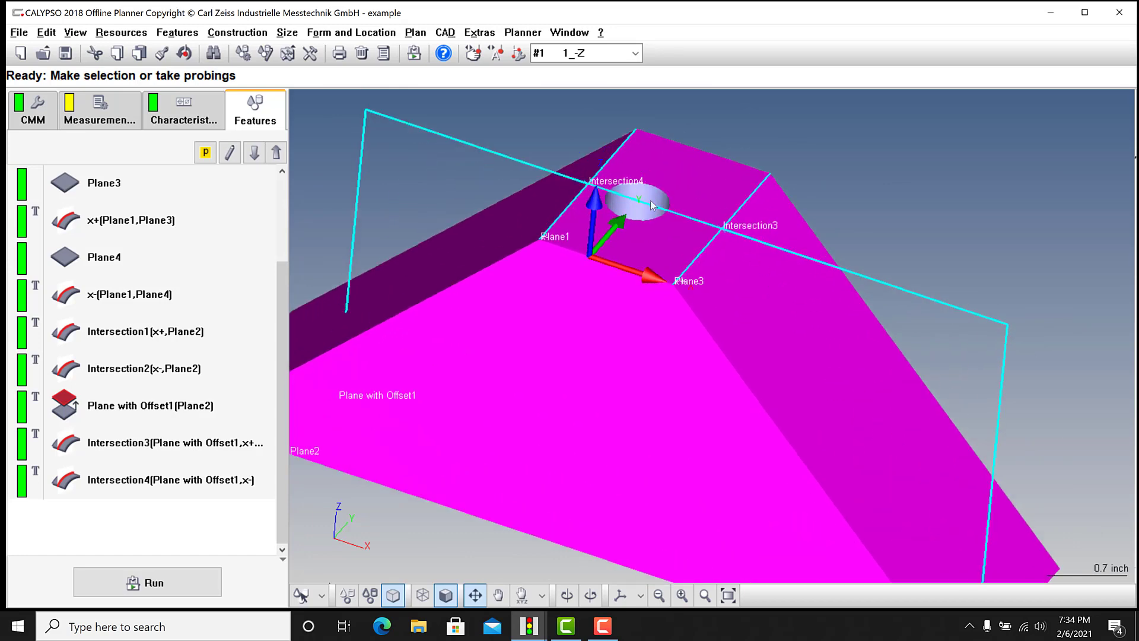
scroll(749, 235, "down", 3)
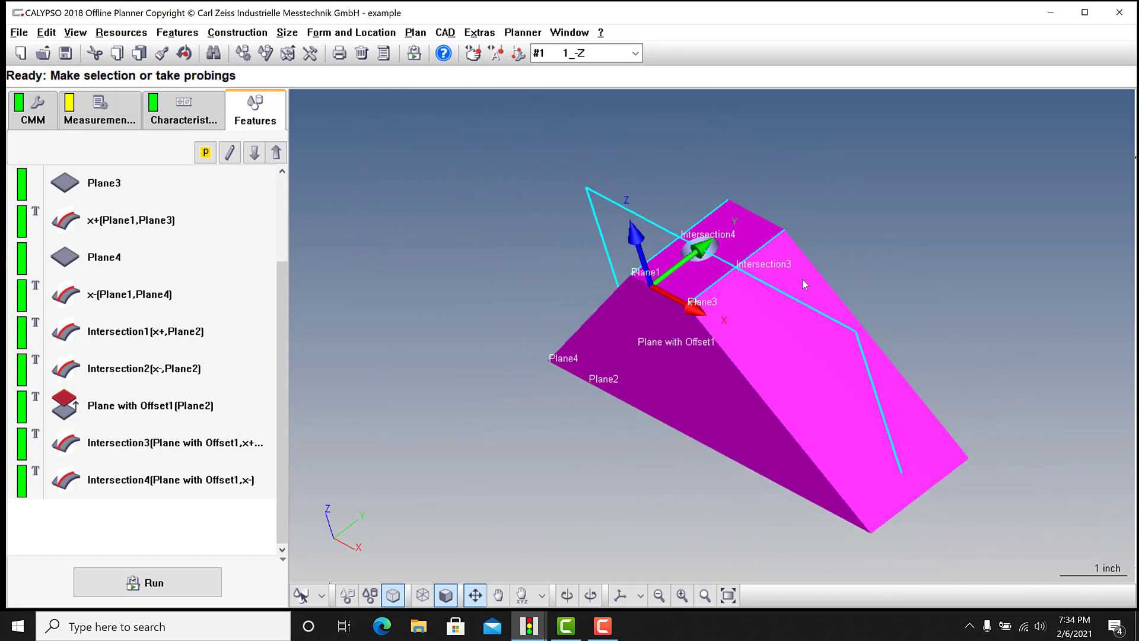
middle_click_drag(810, 279, 671, 290)
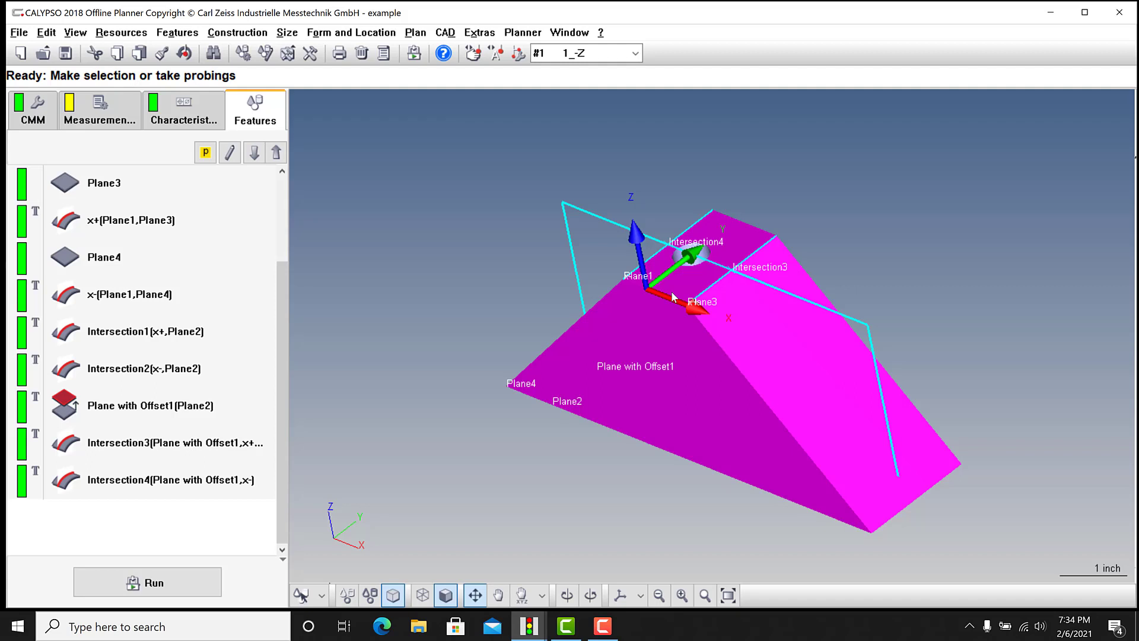